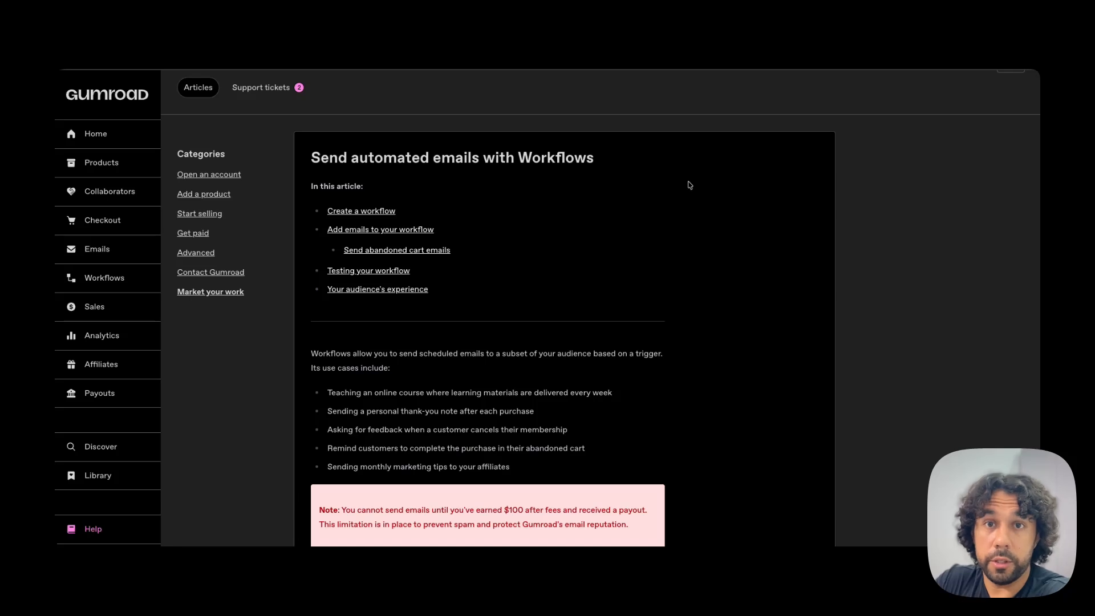
Step: Read Gumroad's help article on sending automated emails with Workflows, including the note on email-sending requirements
scroll(688, 185, "up", 2)
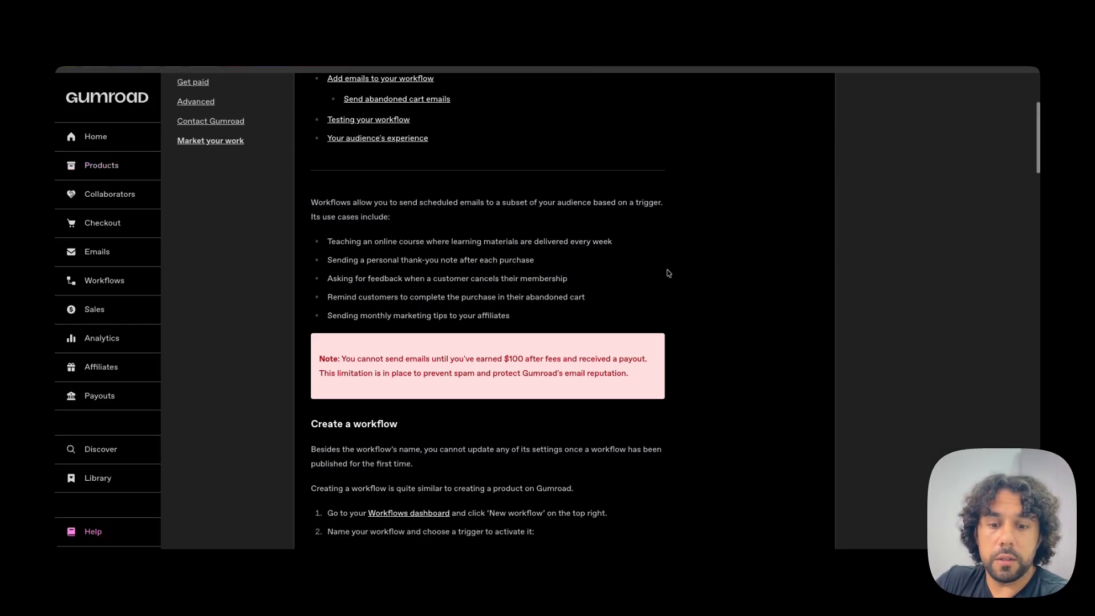
scroll(665, 274, "down", 1)
scroll(665, 274, "up", 4)
scroll(668, 273, "down", 1)
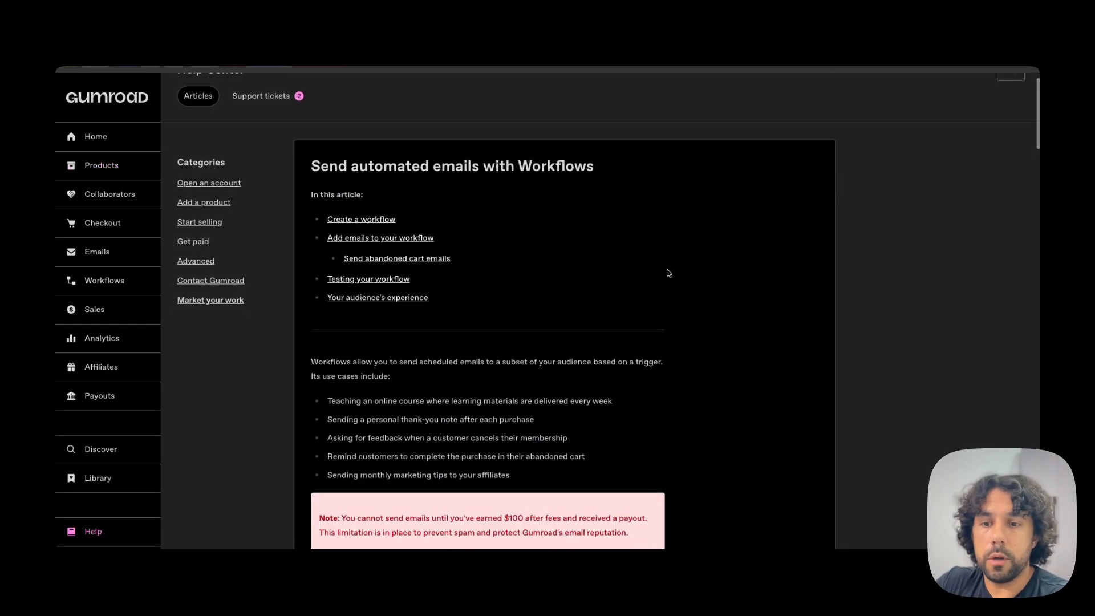
scroll(669, 273, "down", 3)
scroll(668, 273, "up", 4)
scroll(669, 273, "down", 1)
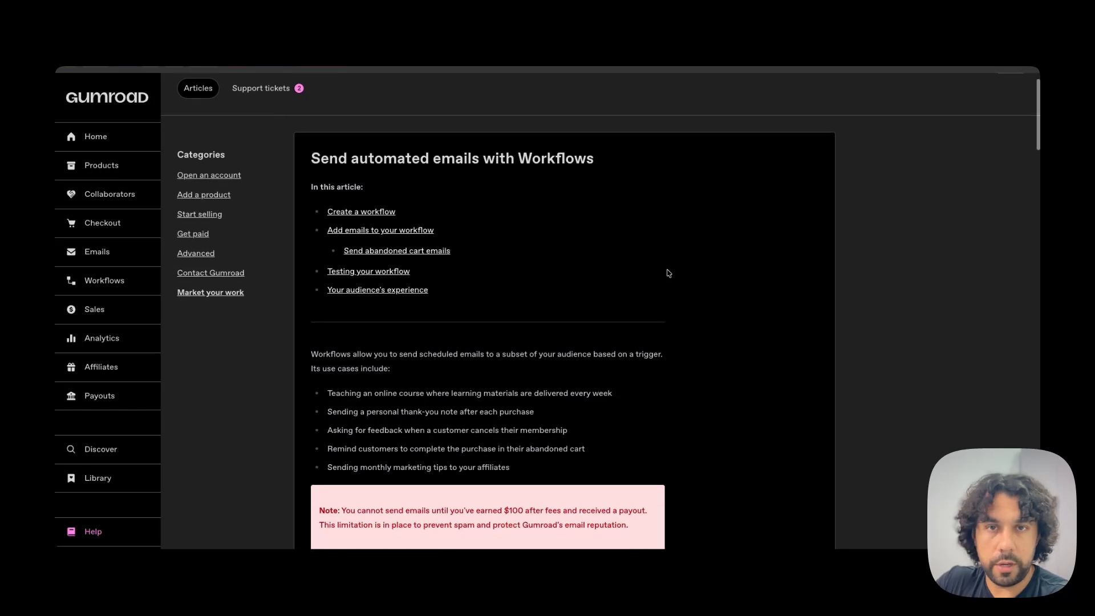
scroll(668, 273, "down", 3)
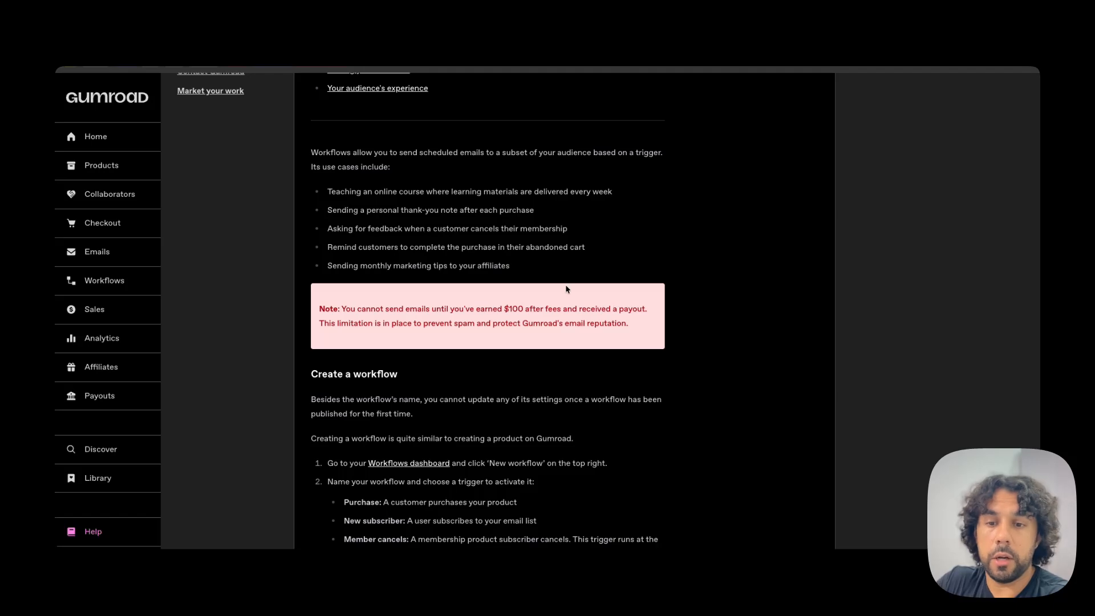
scroll(567, 288, "up", 5)
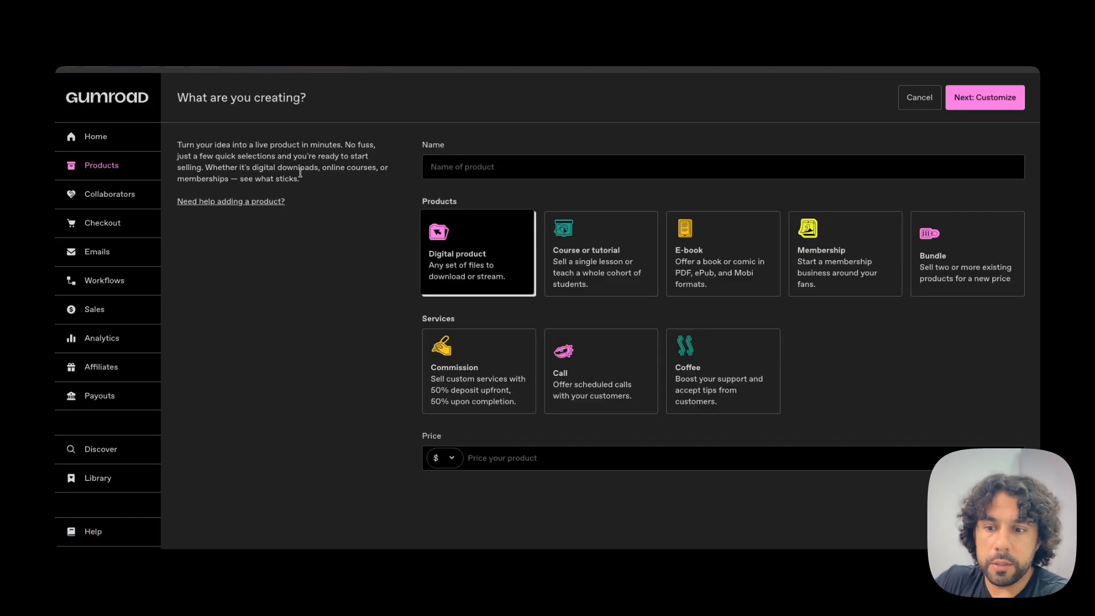
Step: Examine the triggers and audience conditions on Gumroad's new workflow form, and open the list of products
left_click(99, 278)
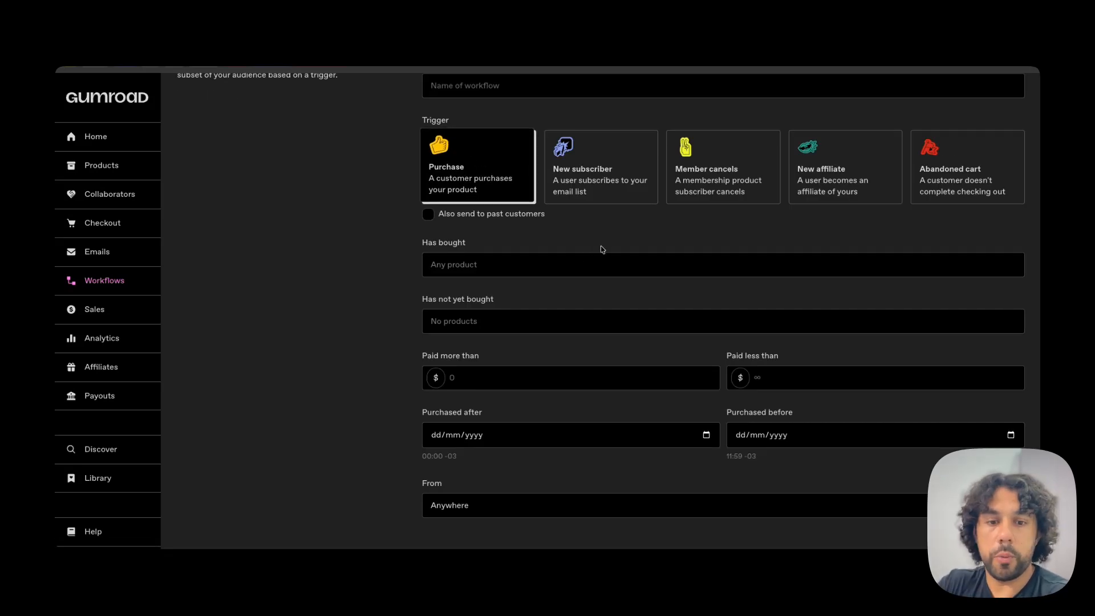
scroll(684, 291, "up", 2)
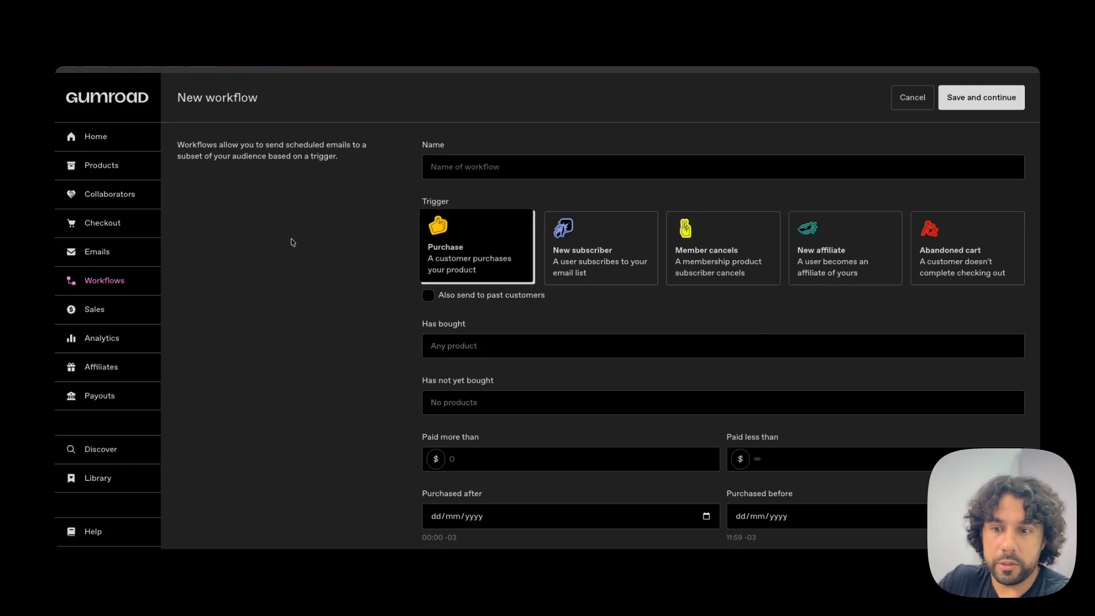
left_click(102, 164)
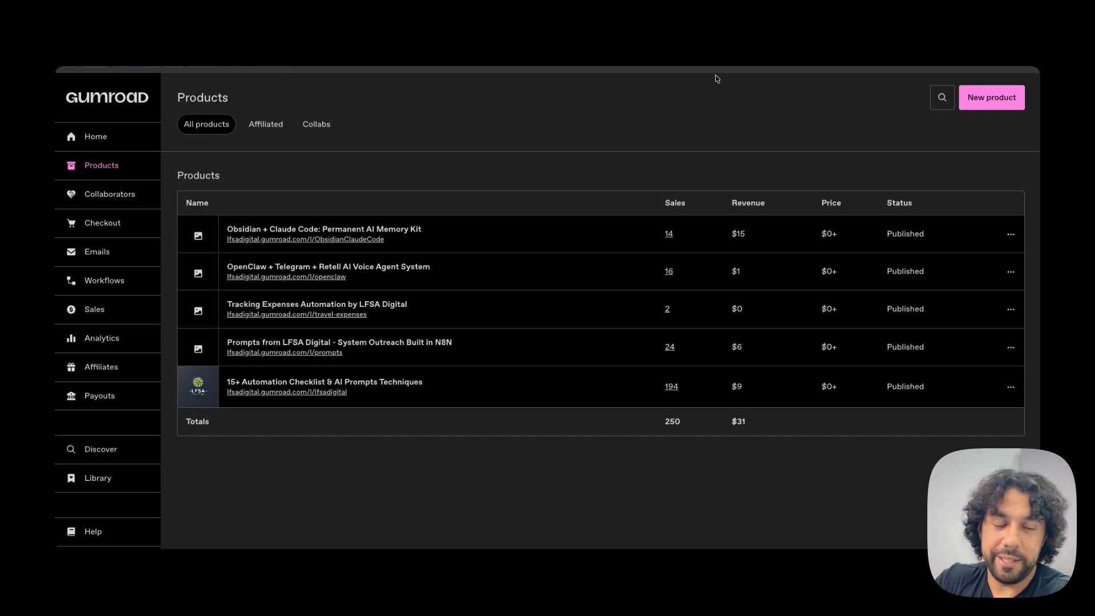
Step: Switch to n8n and examine the node chain of the finished Gumroad Outreach workflow
scroll(416, 252, "down", 1)
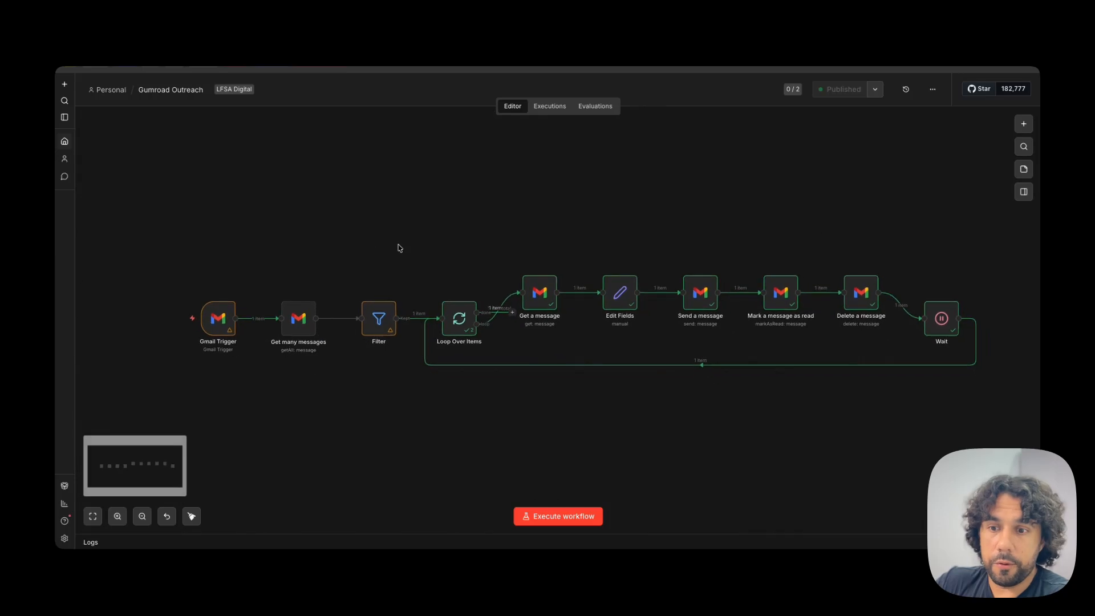
scroll(399, 223, "down", 1)
scroll(399, 223, "right", 1)
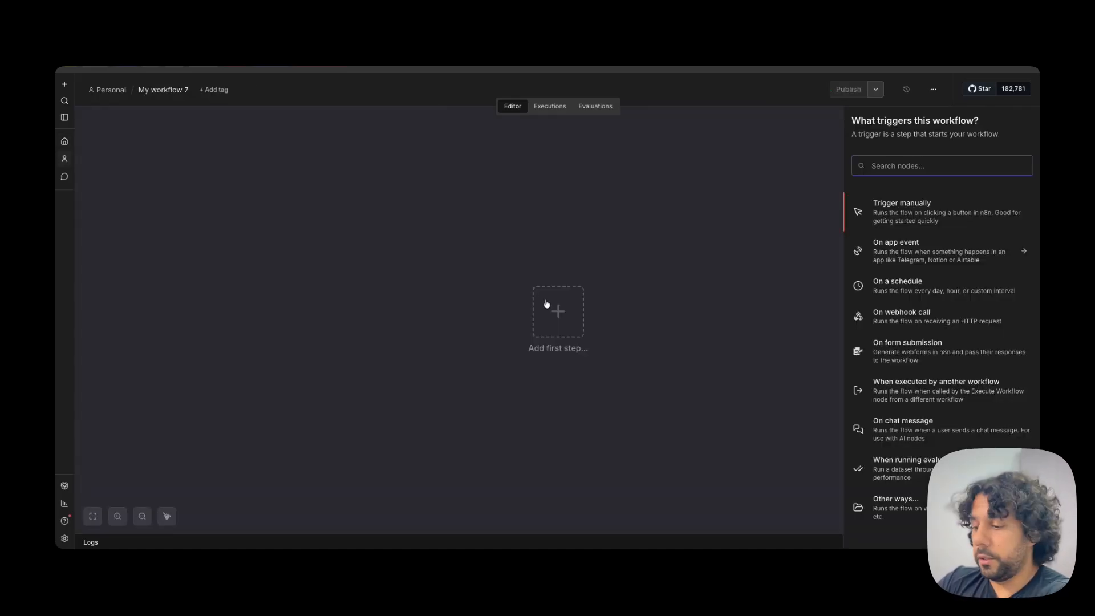
Step: Add a Gmail "On message received" trigger to the empty workflow and set its poll mode to Every Hour
type("gmail")
key("Return")
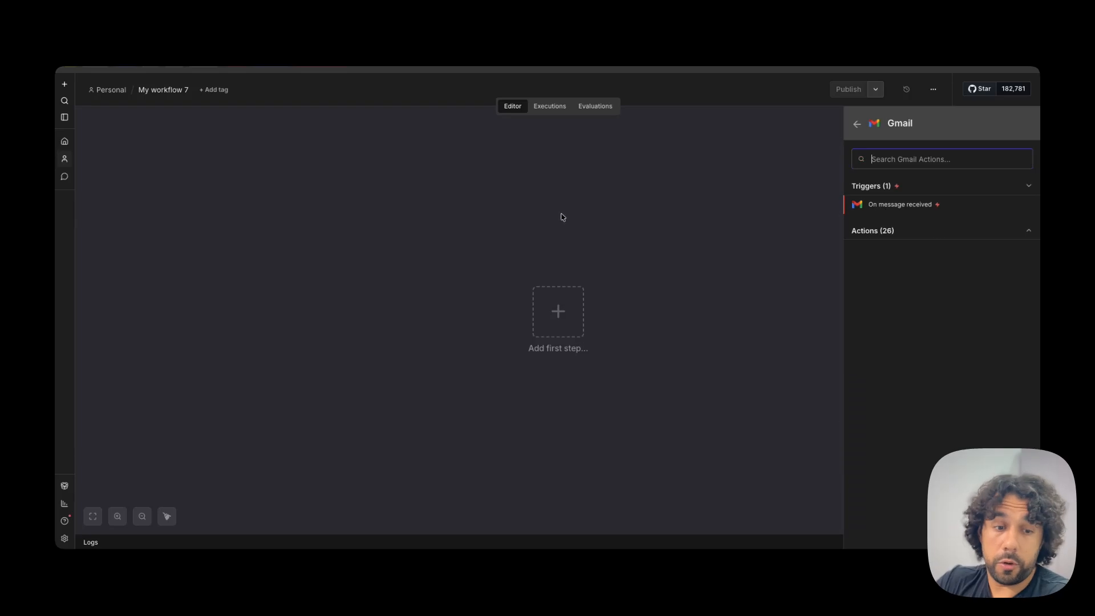
left_click(903, 206)
left_click(476, 223)
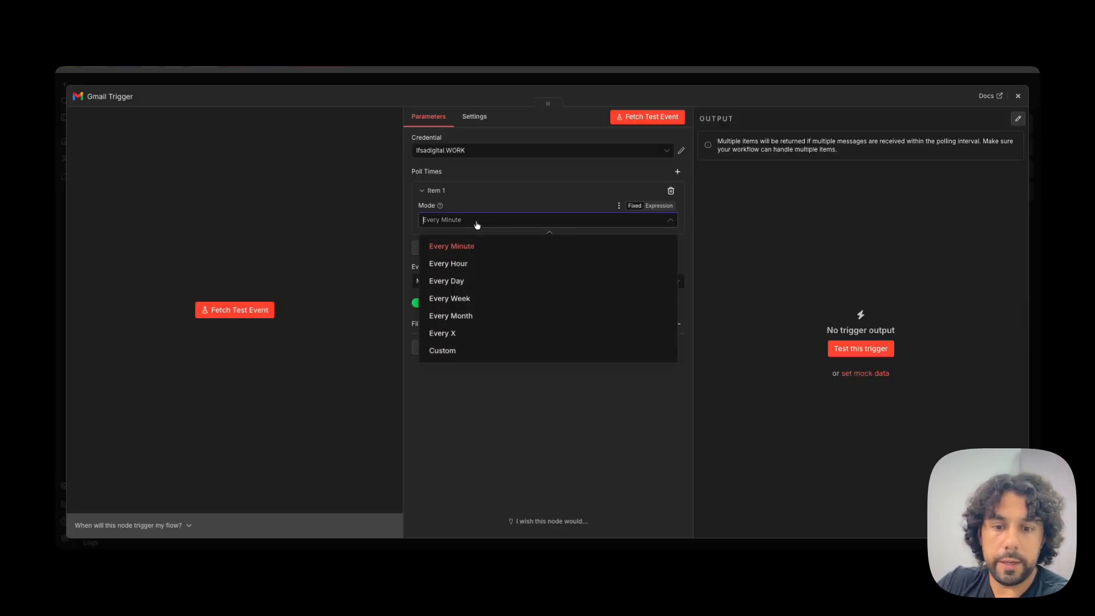
left_click(466, 262)
left_click(441, 382)
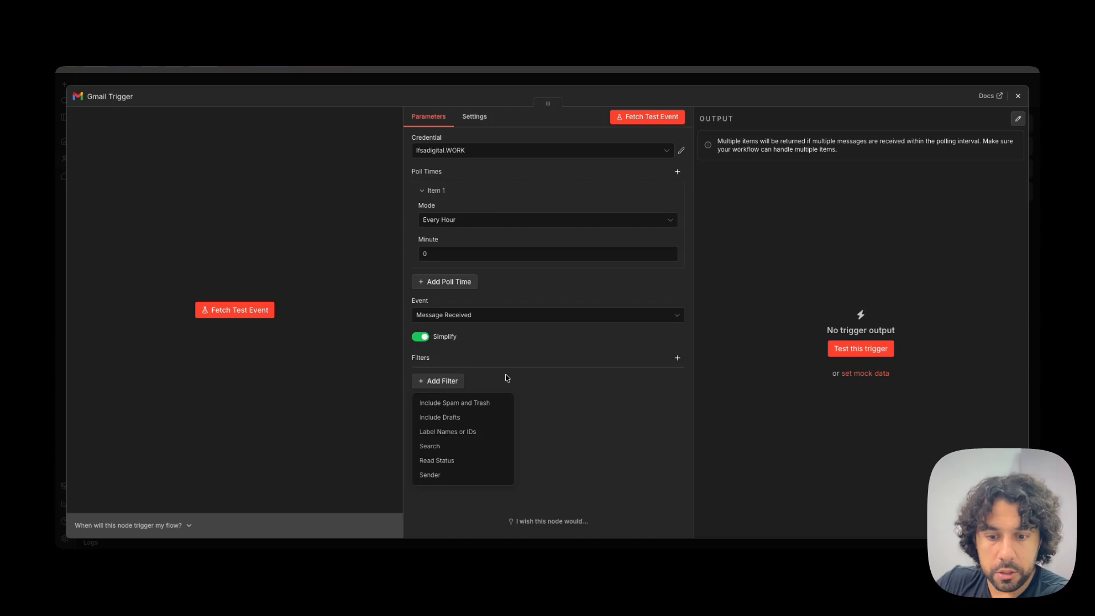
key("Escape")
key("Escape")
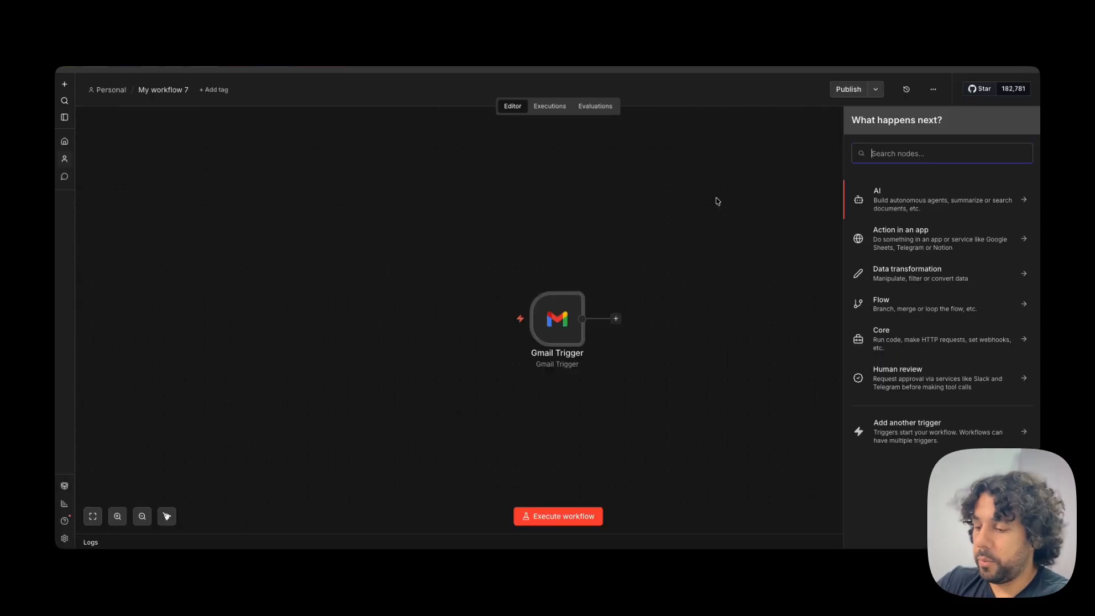
Step: Add a Gmail node with the "Get many messages" action after the Gmail Trigger
type("gmail")
left_click(796, 176)
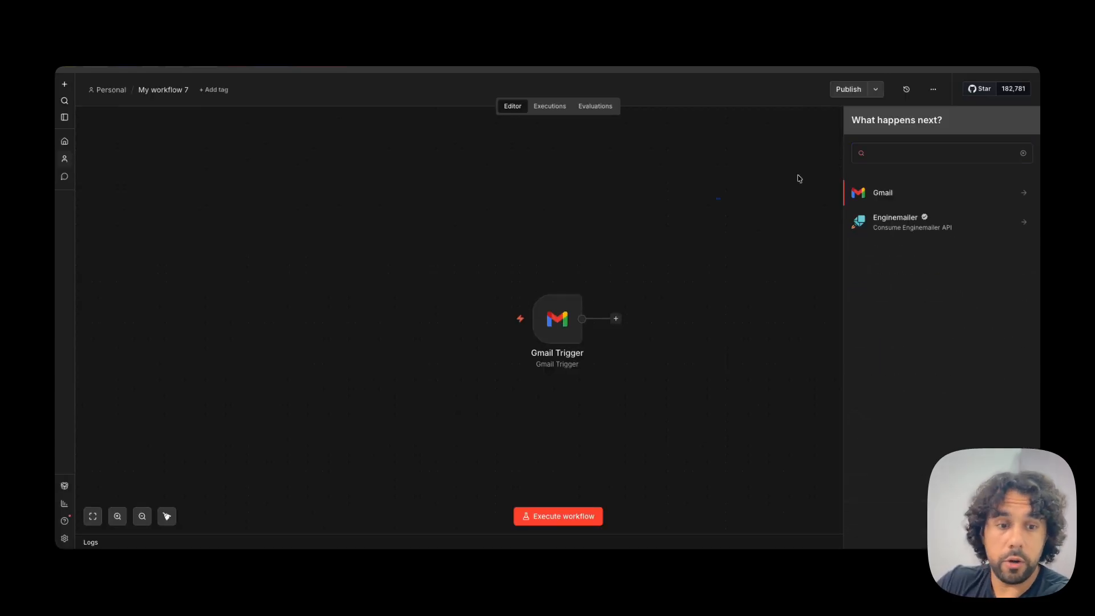
left_click(615, 320)
type("gmail")
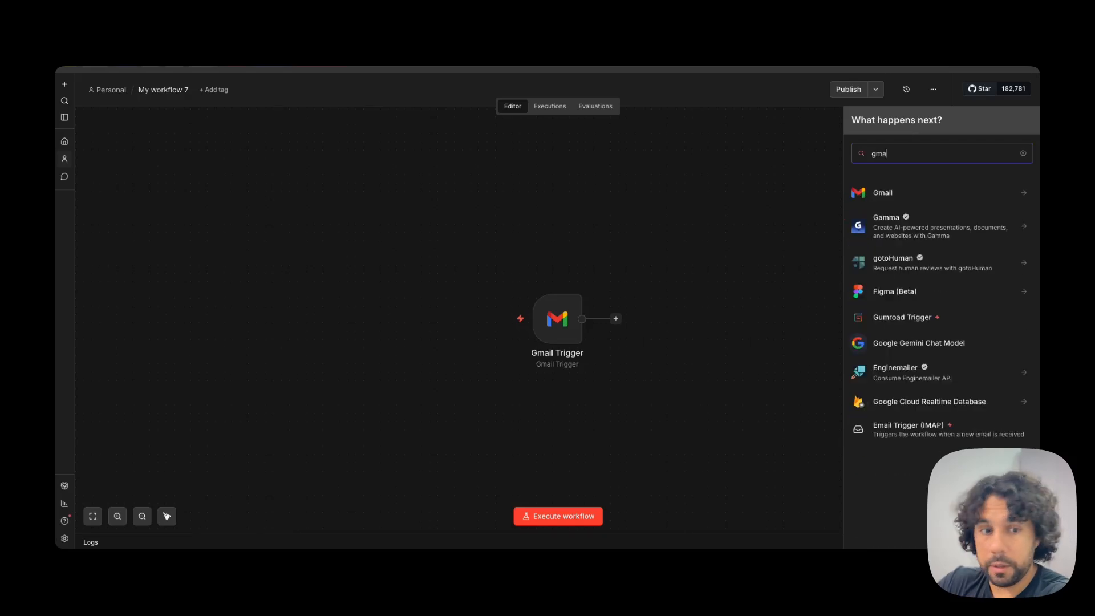
key("Return")
left_click(897, 288)
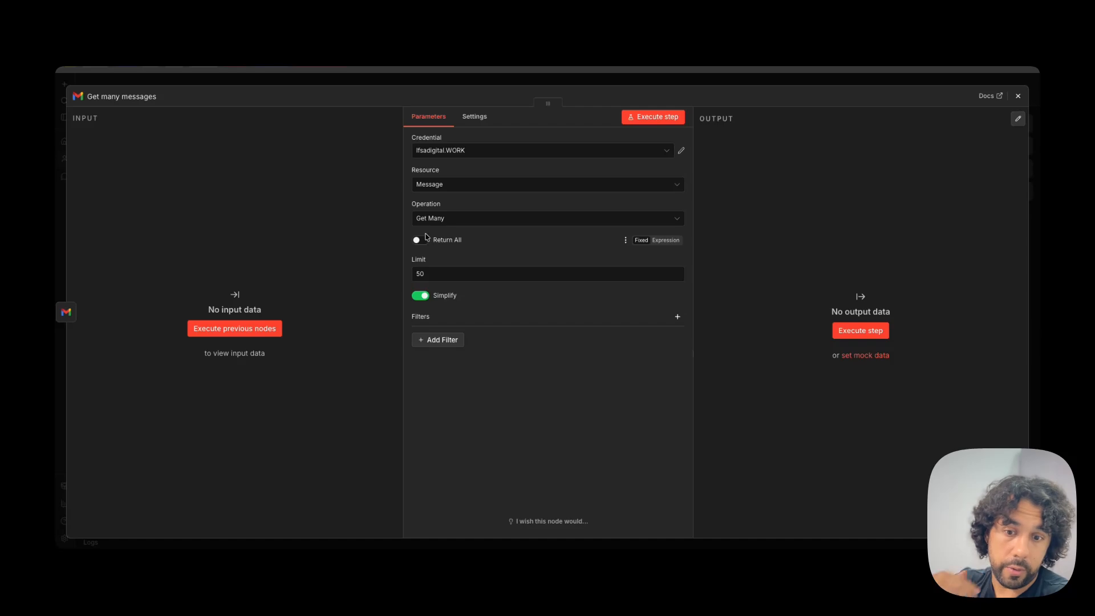
Step: Add a Sender filter with the value "gumroad" to the Get many messages node, keeping the limit of 50
left_click(440, 272)
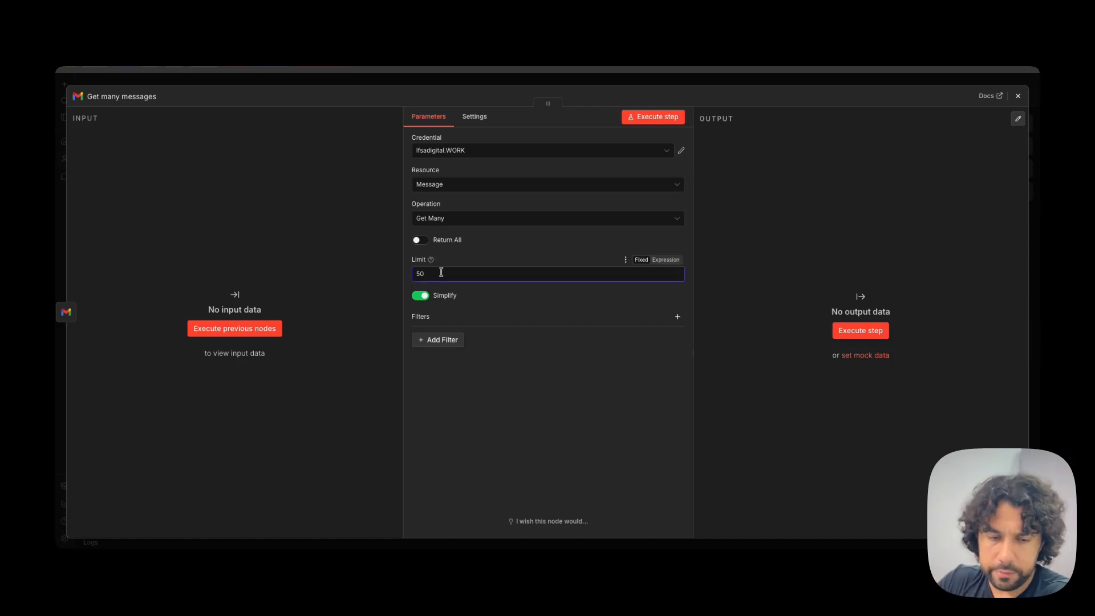
left_click(441, 340)
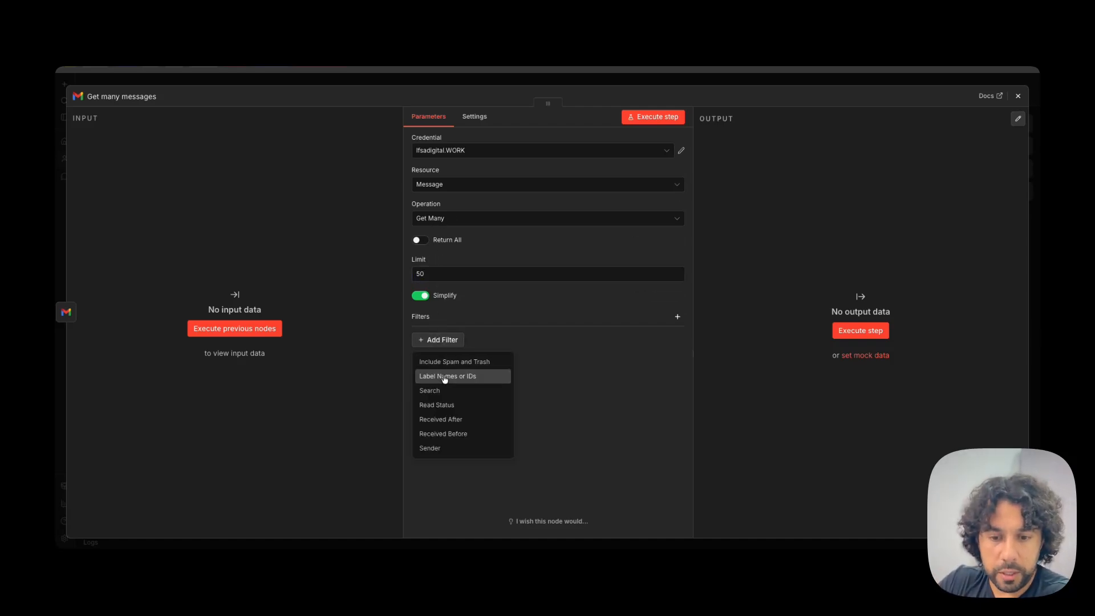
left_click(453, 448)
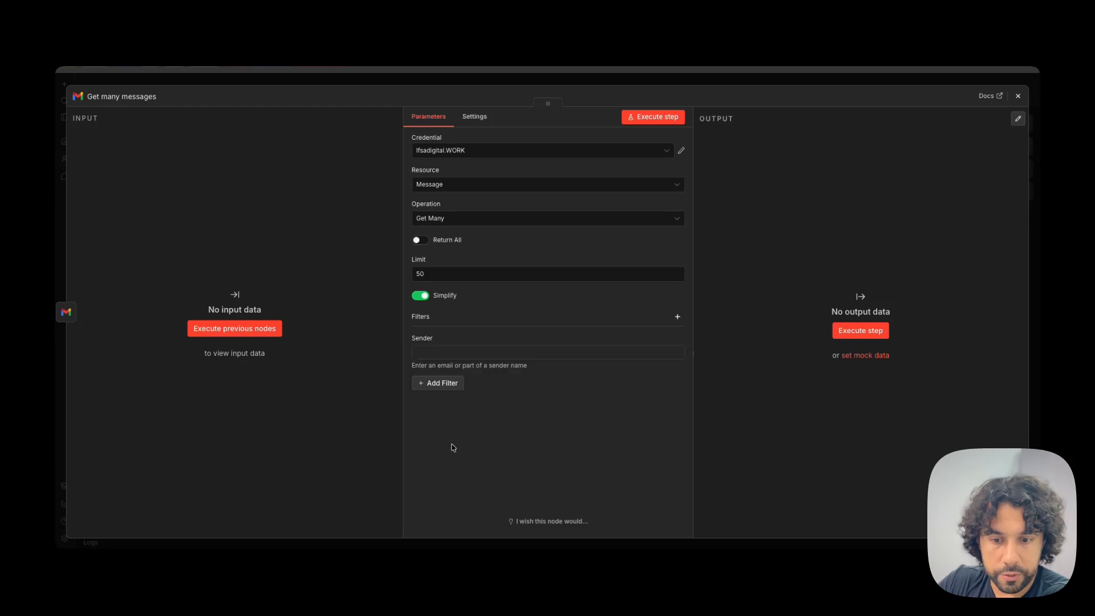
left_click(454, 357)
type("gumroad")
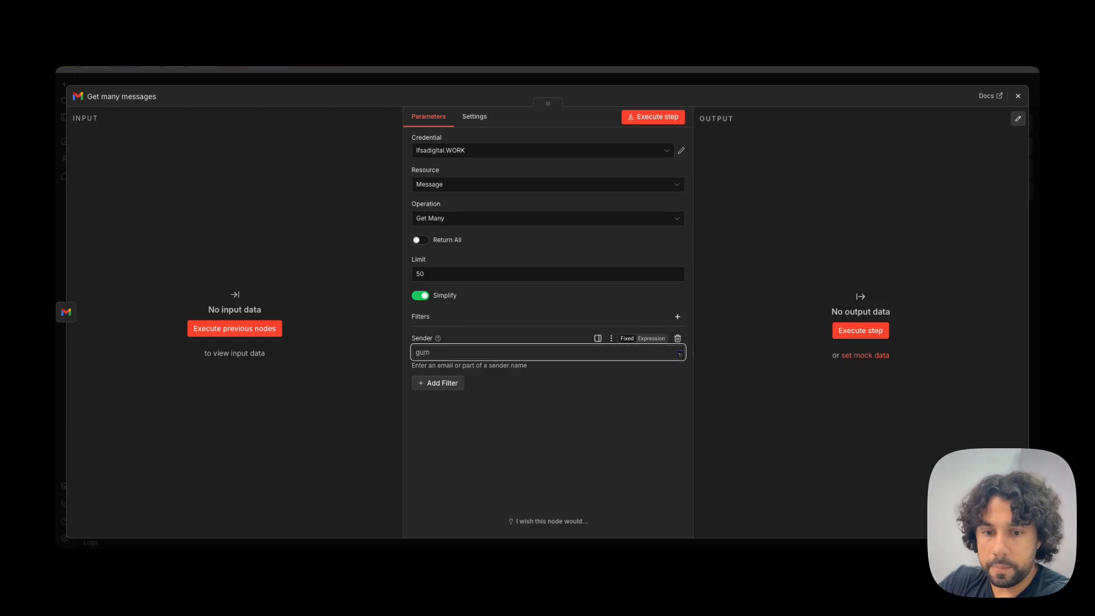
left_click(753, 80)
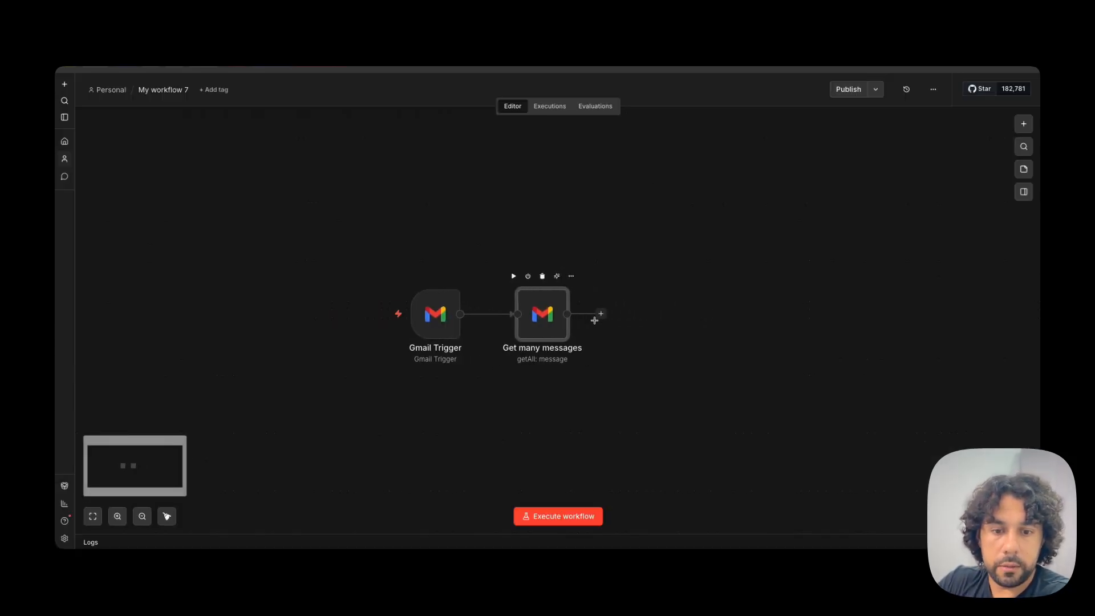
Step: Add a Filter node after Get many messages with the condition that the From field contains "gumroad"
left_click(601, 313)
type("filter")
left_click(919, 192)
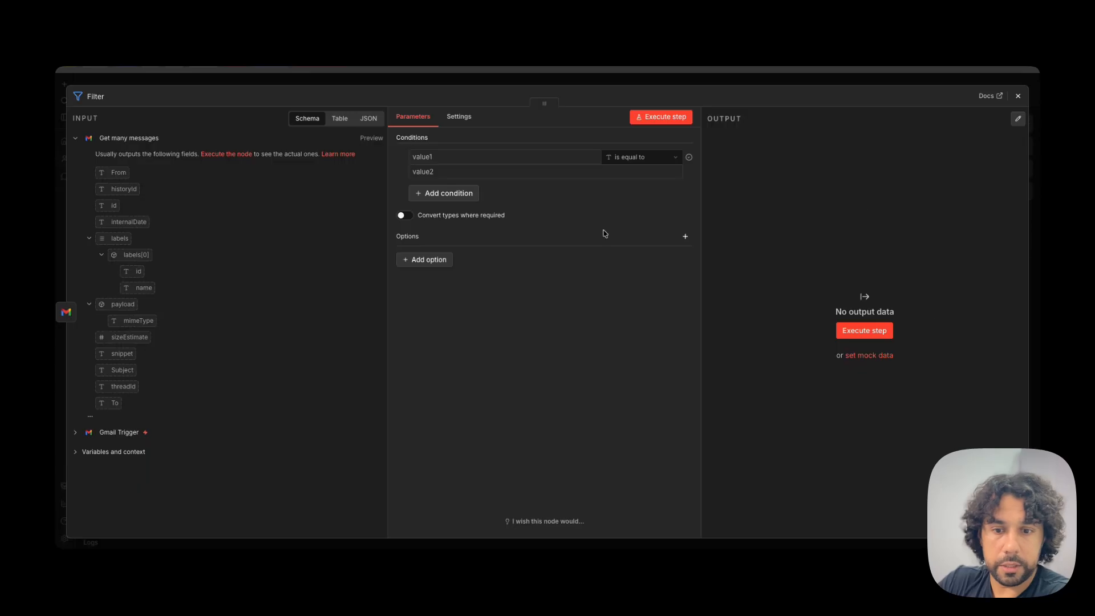
left_click(462, 158)
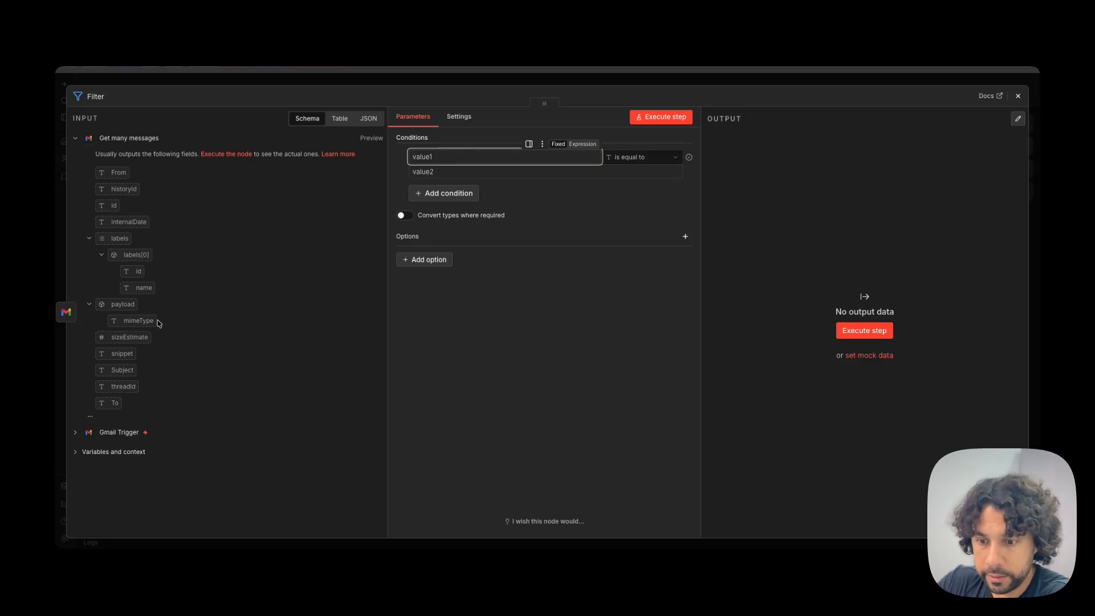
left_click_drag(118, 173, 490, 158)
left_click(644, 157)
left_click(729, 263)
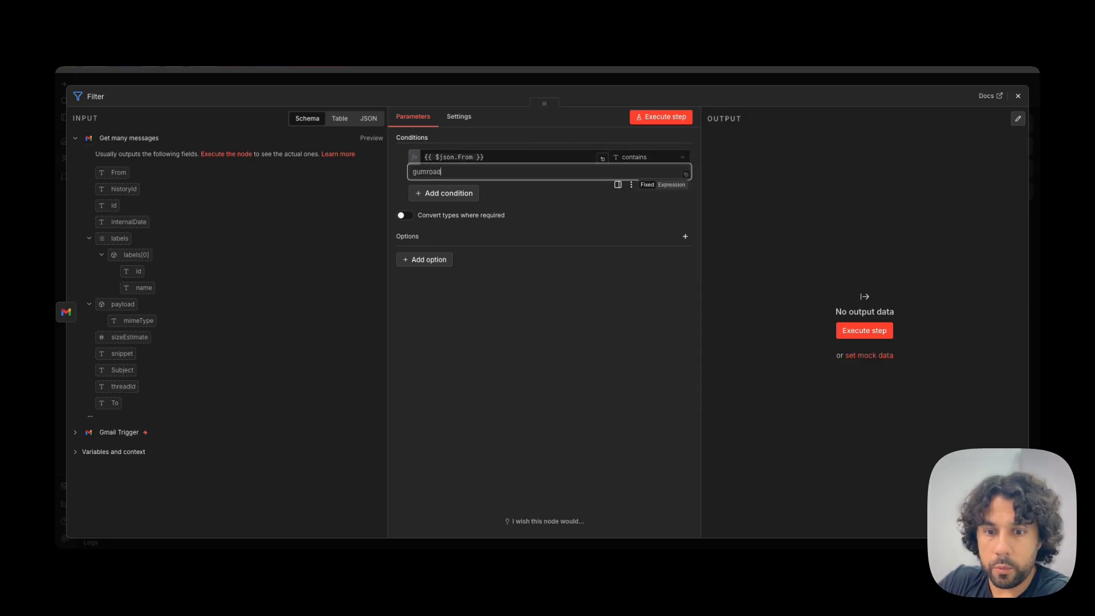
key("Escape")
Step: Add a Loop Over Items node with batch size 1 to the Filter's Kept output and clear its default loop branch
left_click(543, 315)
left_click(718, 313)
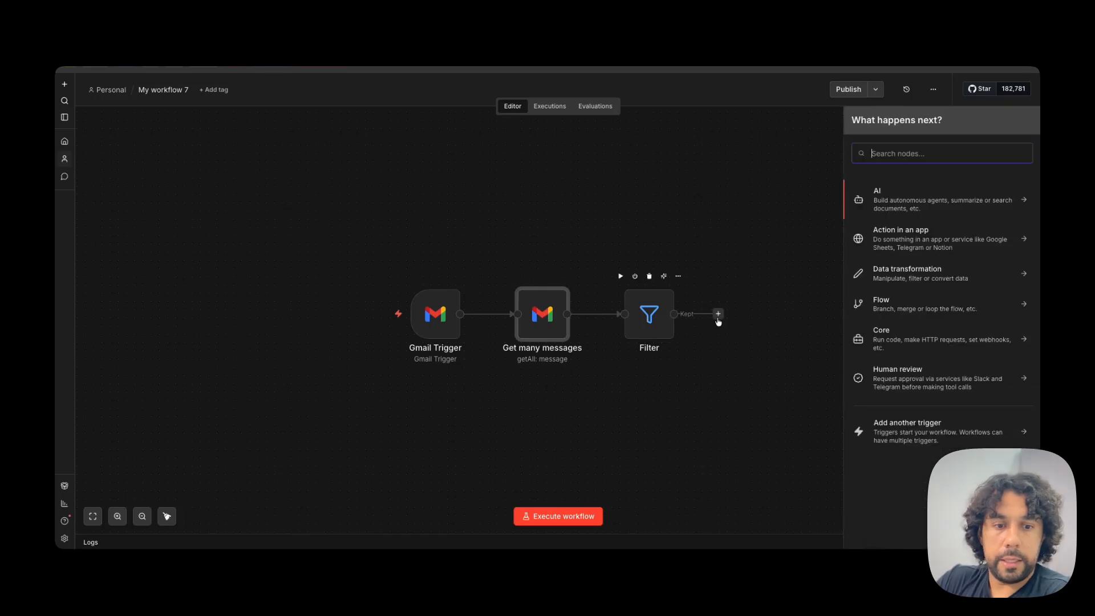
type("loop")
key("Return")
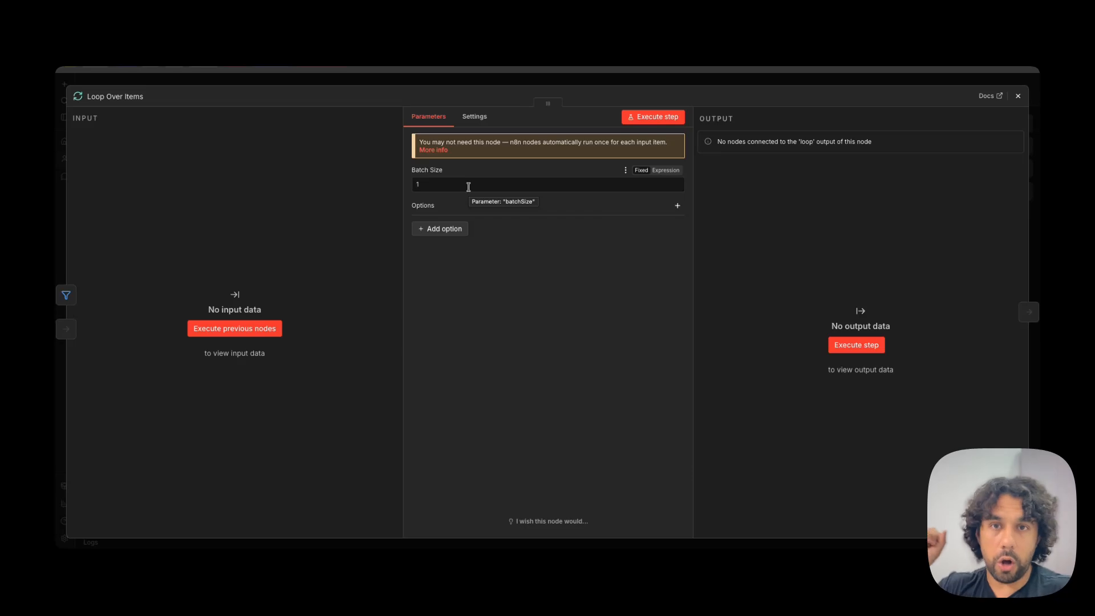
left_click(765, 82)
left_click(863, 381)
scroll(852, 303, "right", 3)
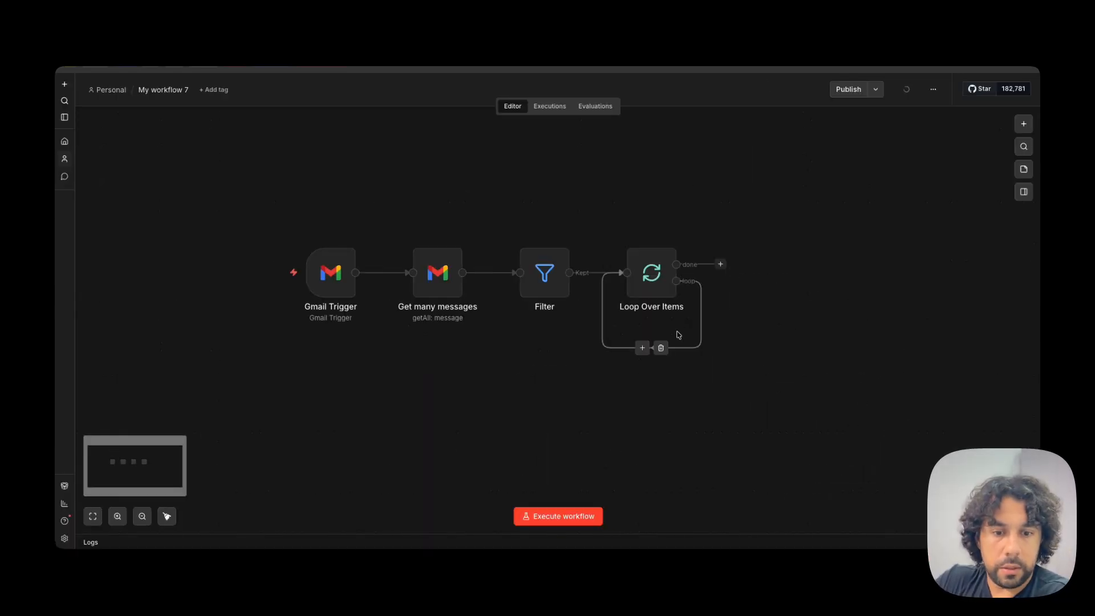
Step: Add a Gmail "Get a message" node to the loop output with the Message ID expression {{ $json.id }}
left_click(720, 281)
scroll(552, 316, "right", 5)
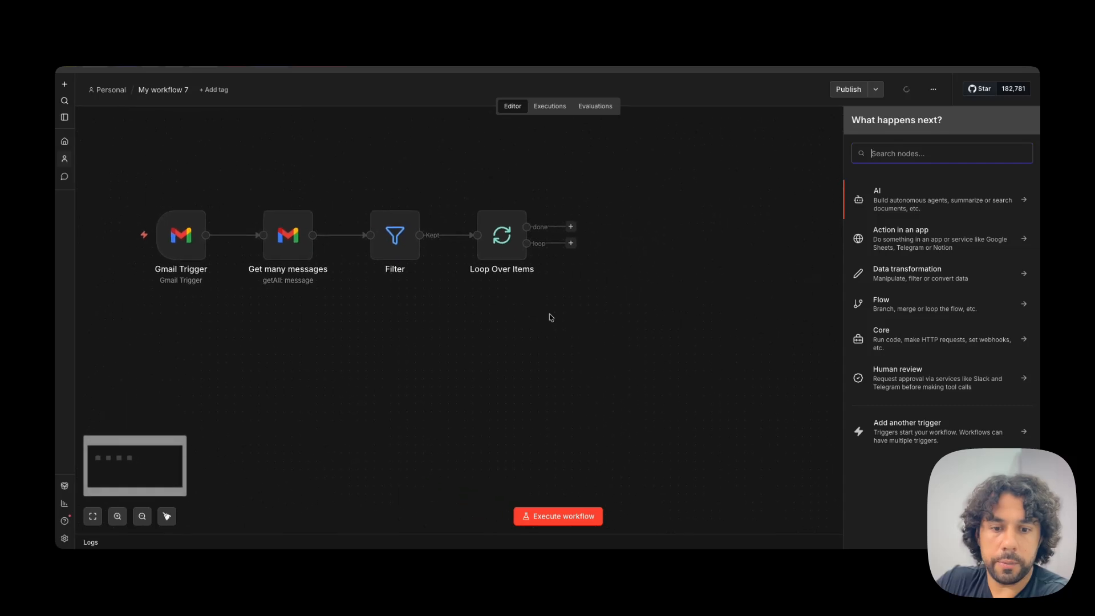
type("gmail")
left_click(900, 196)
left_click(905, 274)
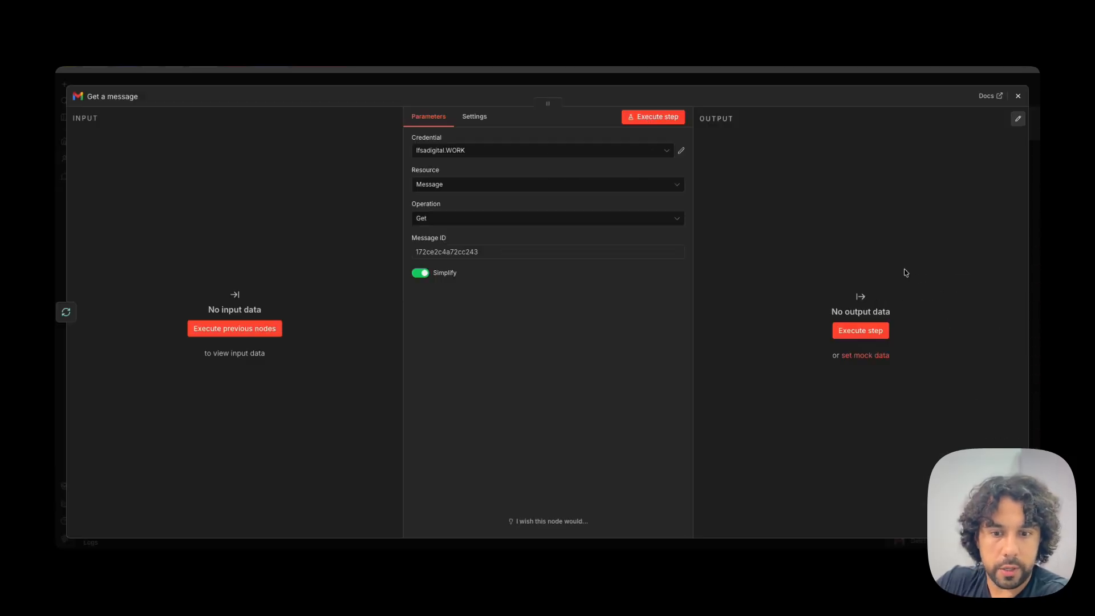
left_click(447, 251)
key("ctrl+a")
type("{{ $json.id }}")
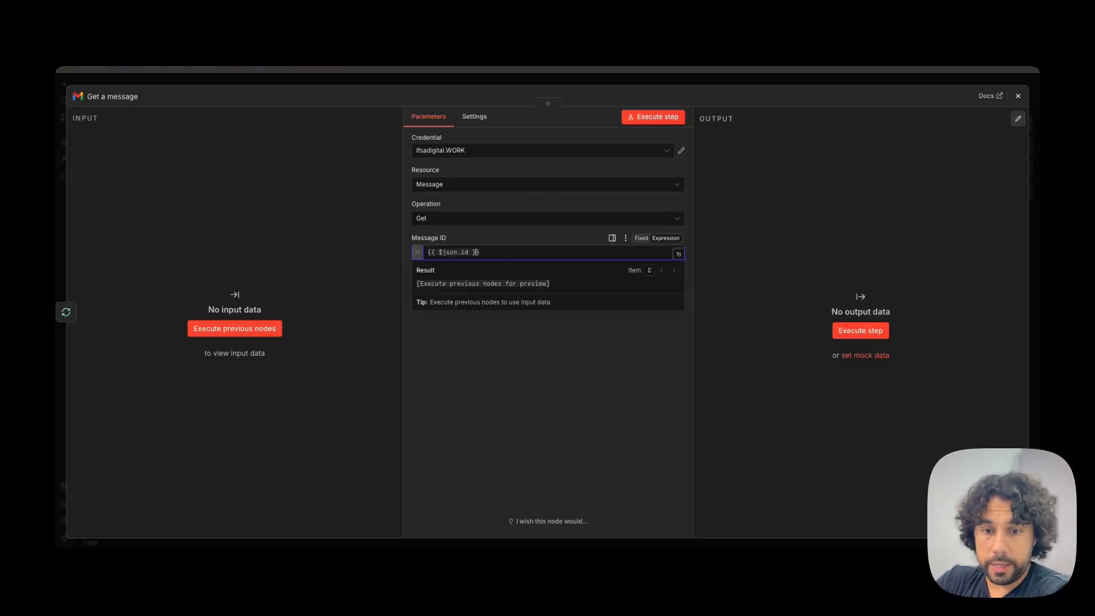
left_click(726, 81)
Step: Place an Edit Fields node to follow Get a message, connect the two, and space the nodes apart
left_click_drag(690, 266, 693, 285)
left_click_drag(618, 282, 677, 291)
scroll(479, 225, "down", 3)
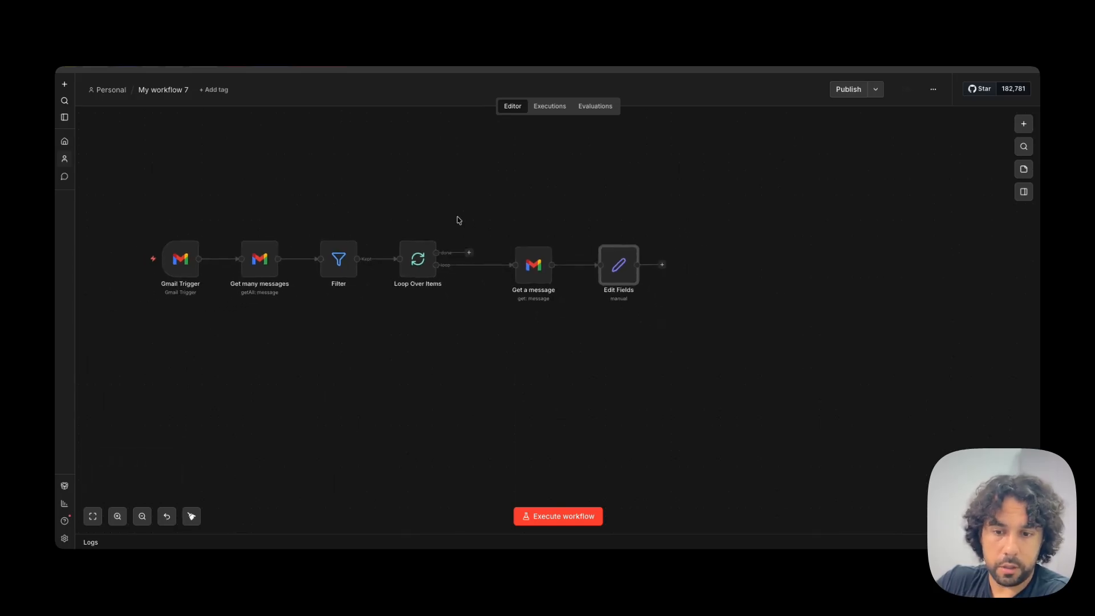
Step: Open the Edit Fields node and review its expressions for lead's email, full name, first name, product's name and Paid?
double_click(608, 267)
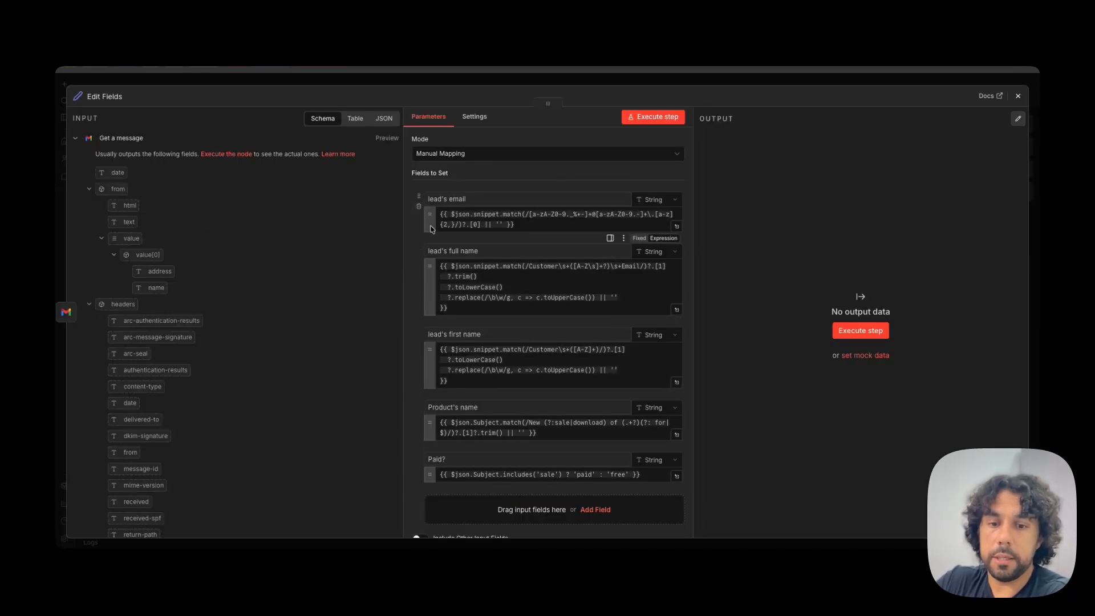
scroll(437, 240, "down", 1)
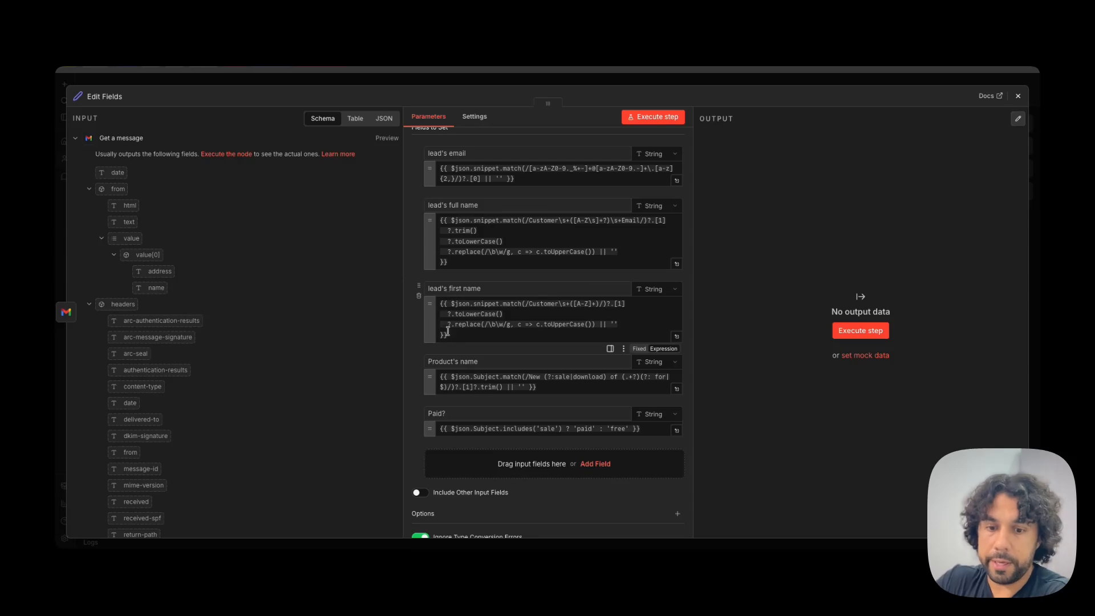
scroll(473, 354, "up", 1)
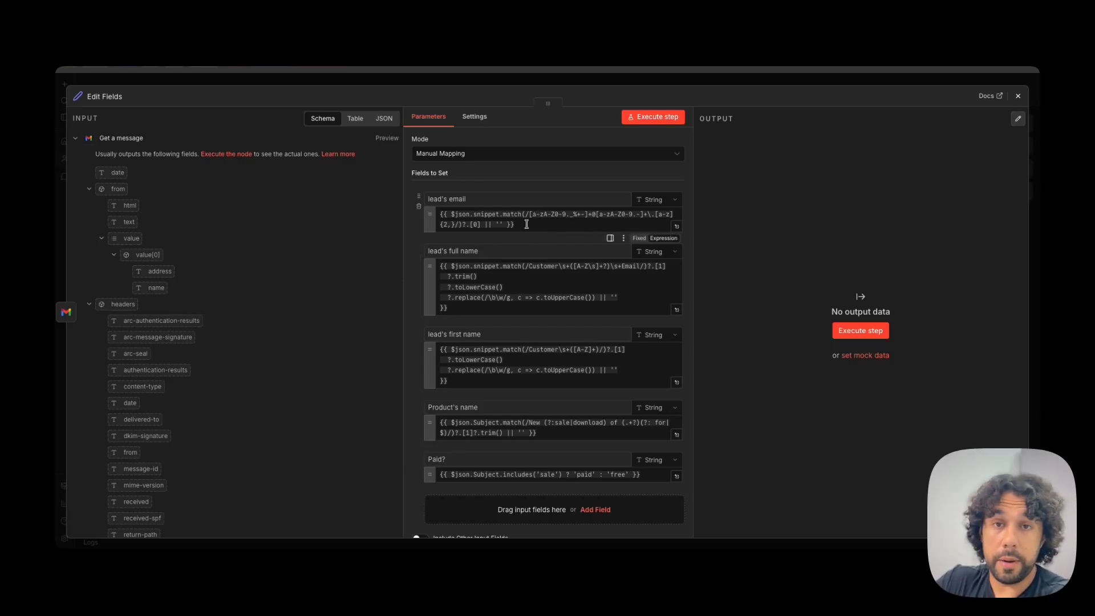
Step: Add a Gmail "Send a message" node after Edit Fields with its To expression set to {{ $json['lead\'s email'] }}
key("Escape")
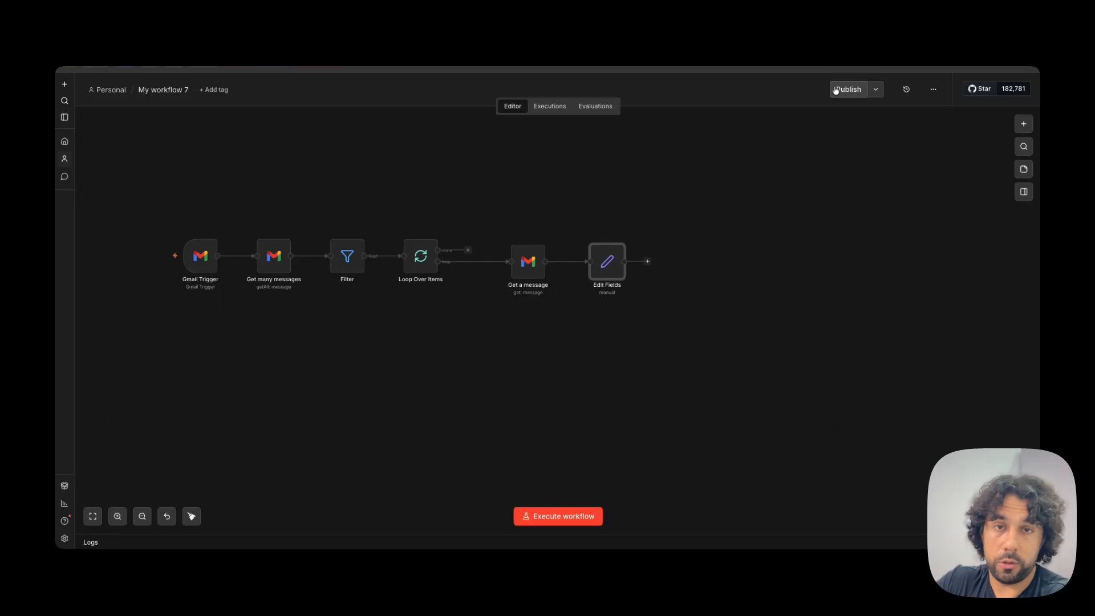
key("Tab")
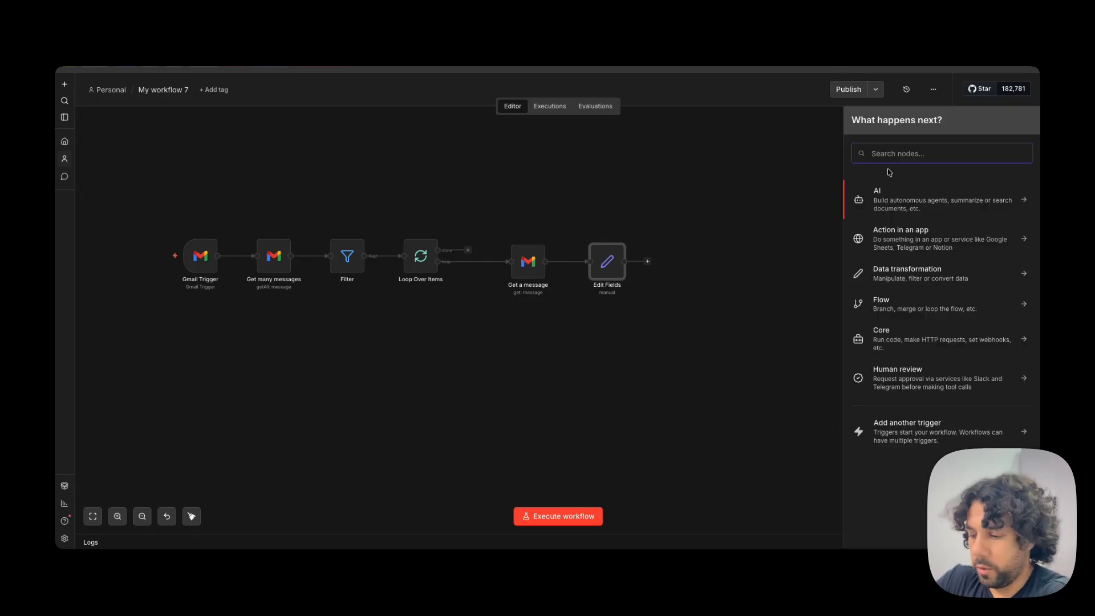
type("gmail")
left_click(918, 193)
type("send")
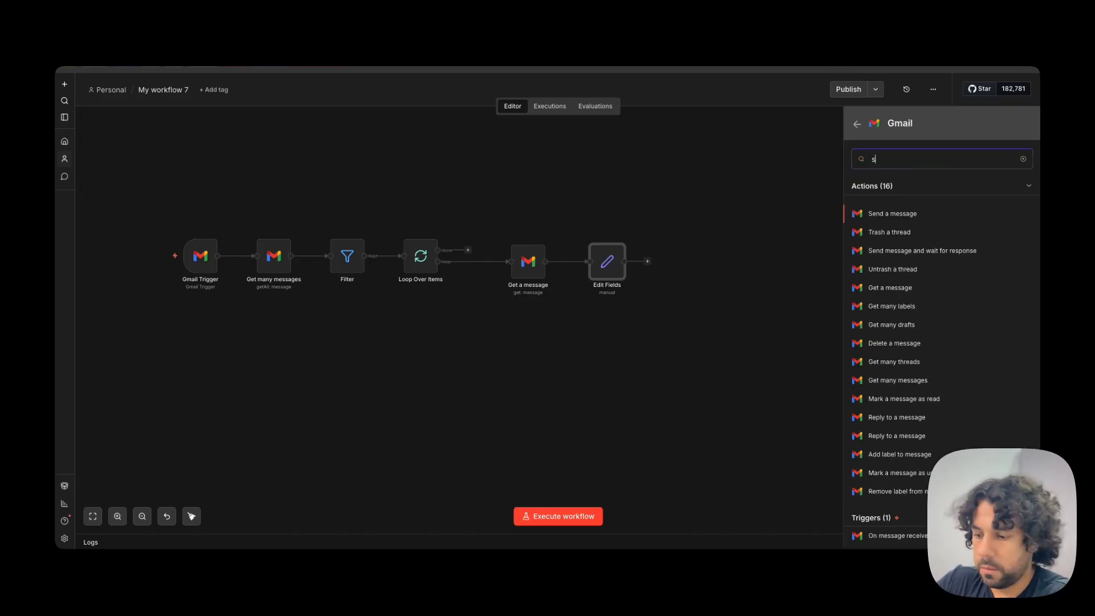
left_click(910, 219)
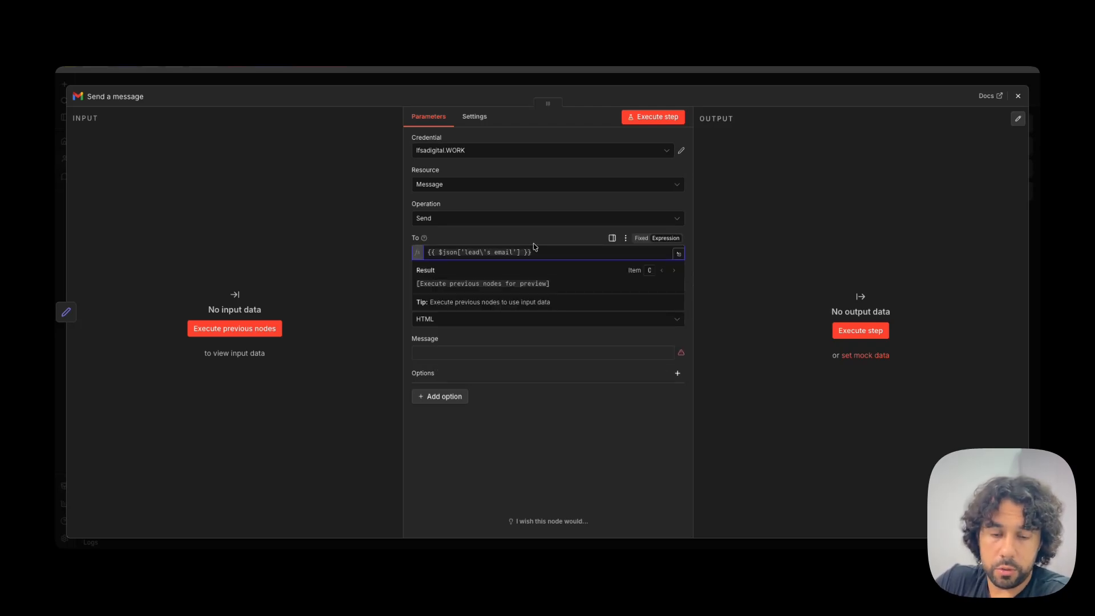
left_click(706, 79)
double_click(606, 260)
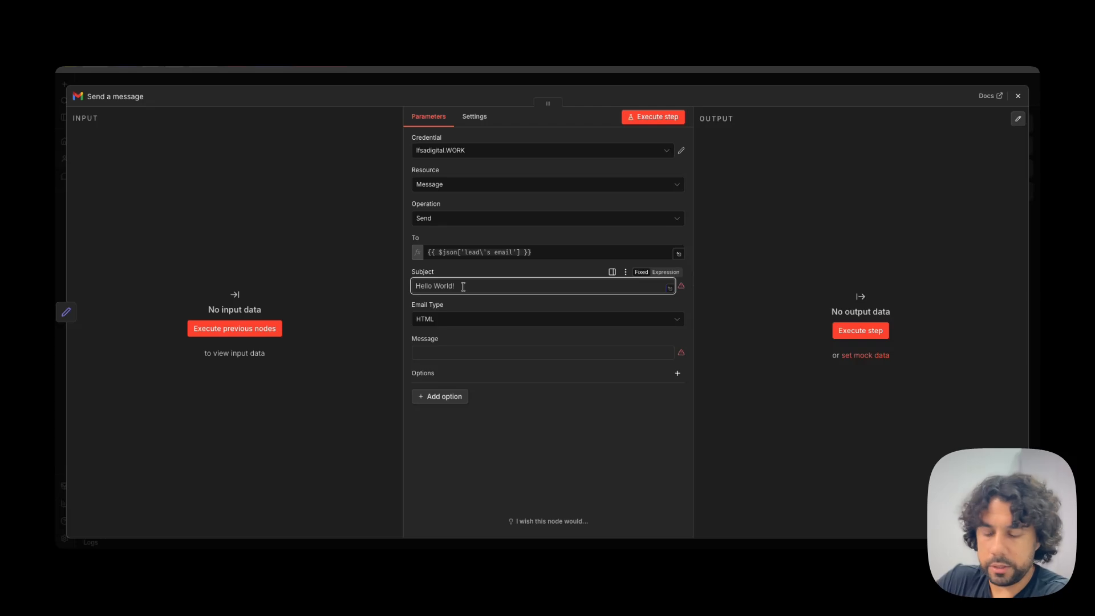
Step: Set the email's subject to "what about that prompt, huh ?" and enter an HTML message expression using the lead's first name and the product's name
key("ctrl+a")
type("what ab")
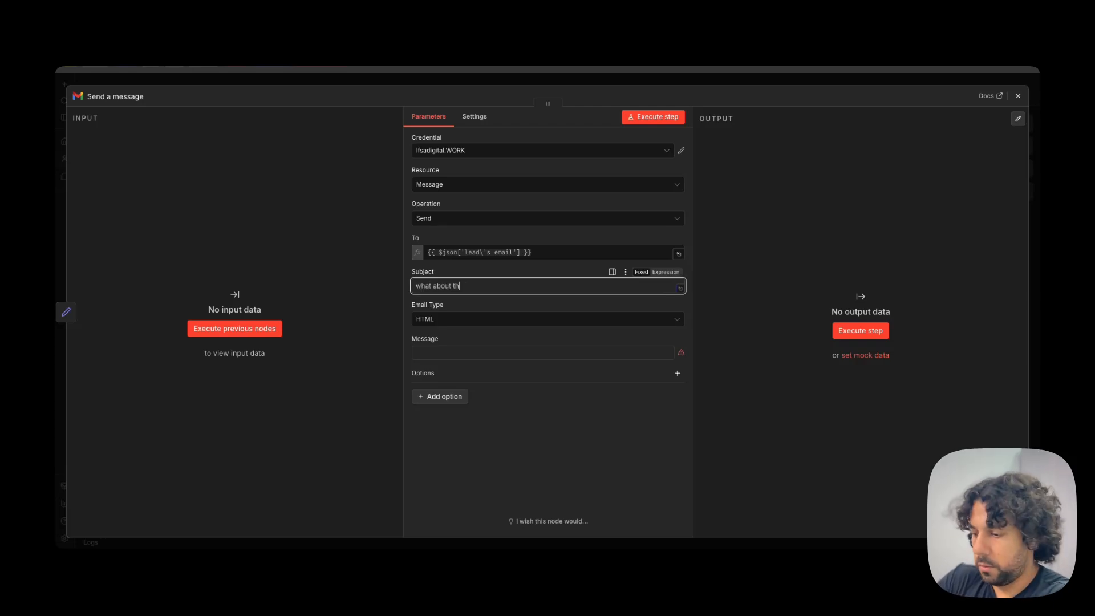
type("out that prompt, huh ?")
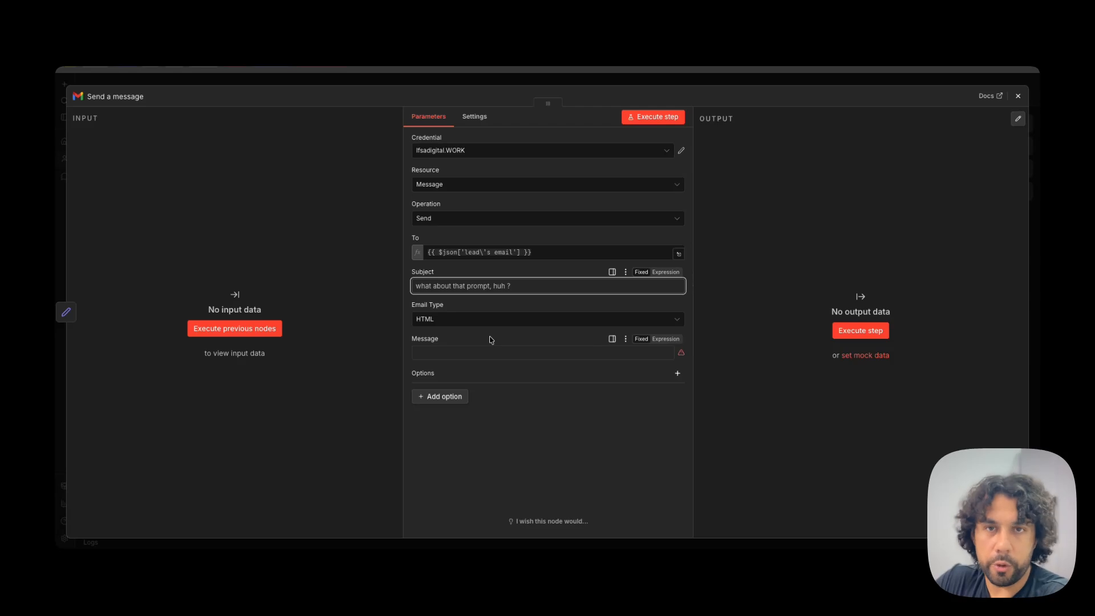
left_click(490, 351)
left_click(775, 81)
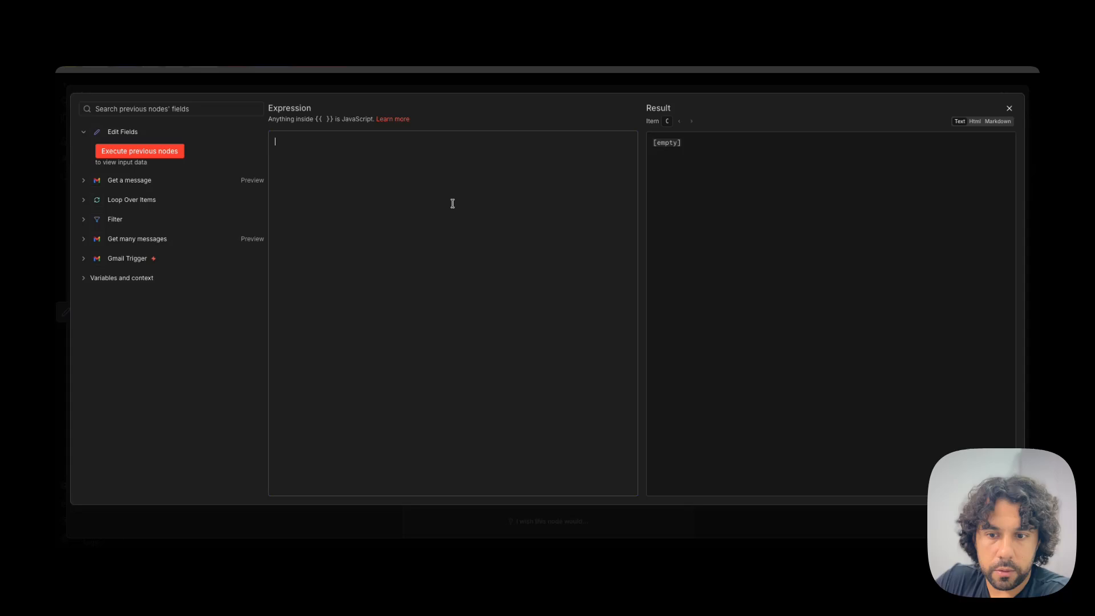
type("{{ ` <p>Hey ${$json[\"lead's first name\"] || 'there'},</p>  <p>I saw you grabbed the \"${$json['Product\\'s name']}\" from my Gumroad, appreciate it.</p>  <p><strong>Quick question:</strong><br> What made you download it?</p>  <ul>   <li>Trying to save time</li>   <li>Curiosity about AI / automation</li>   <li>Something specific you're working on</li> </ul>  <p>I'm asking because I'm always improving what I share, and your answer actually helps a lot.</p>  <p>If you had any issues or something didn't make sense, just hit reply — I read everything.</p>  <p>Talk soon?<br> Luiz</p> ` }}")
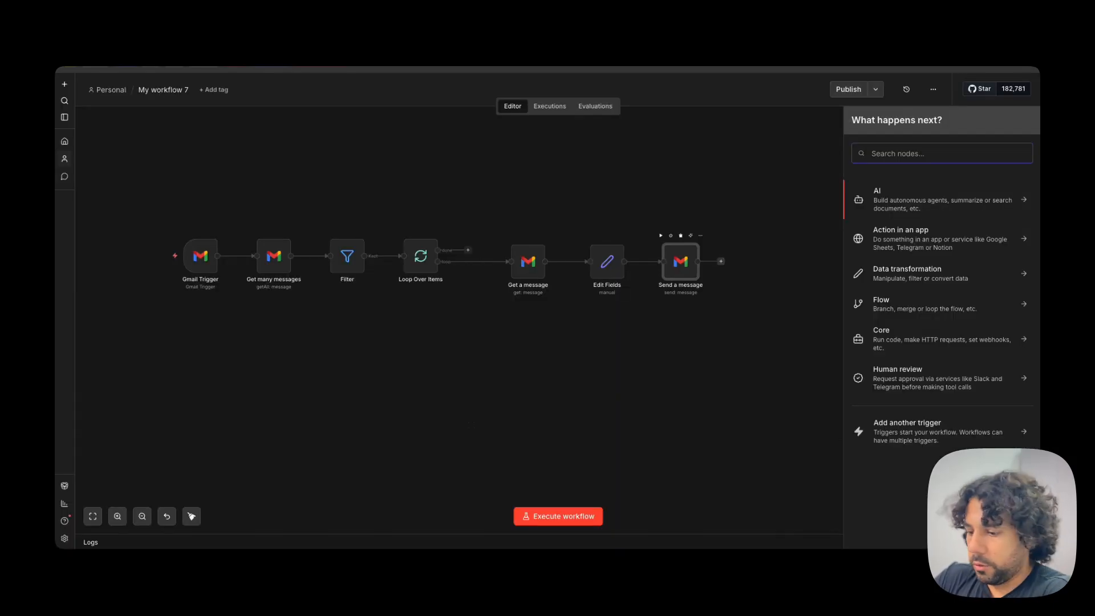
Step: Add a Gmail "Delete a message" node after Send a message and map its Message ID from the Get a message output
type("gmail")
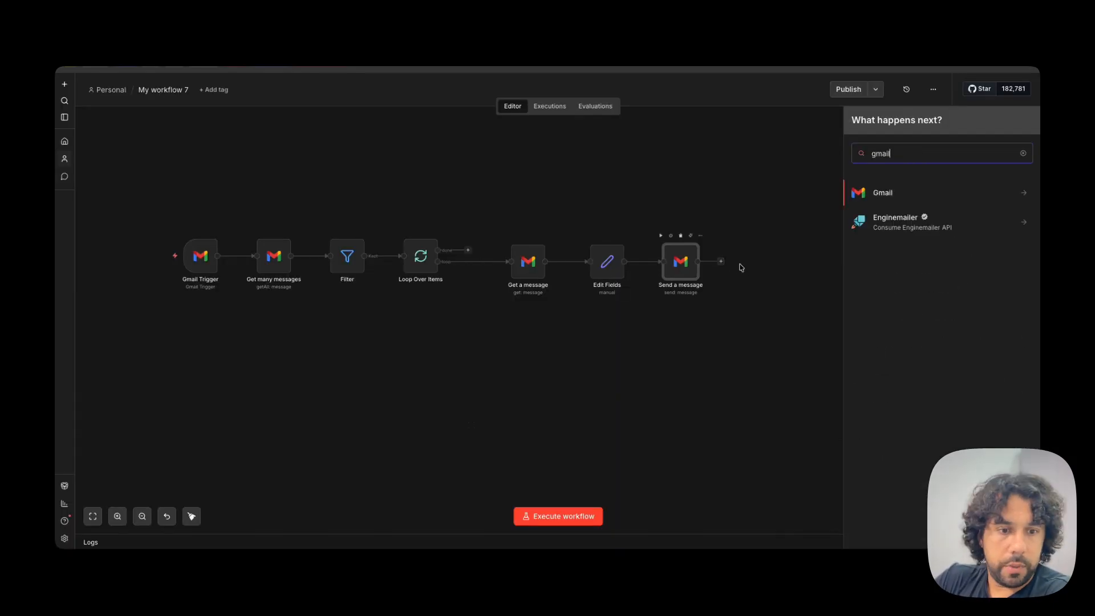
left_click(890, 192)
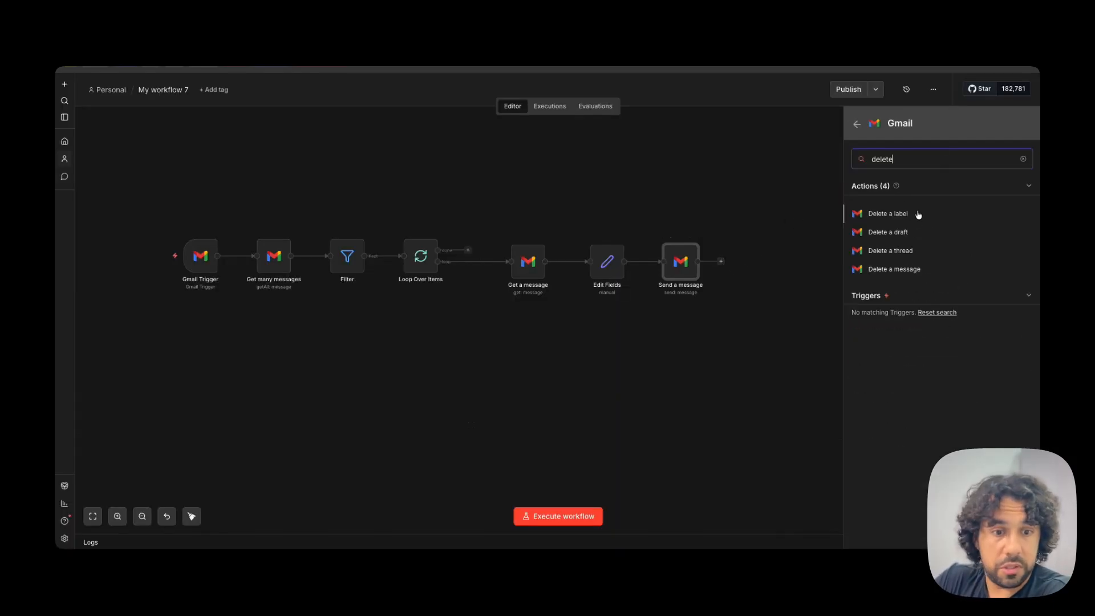
left_click(919, 269)
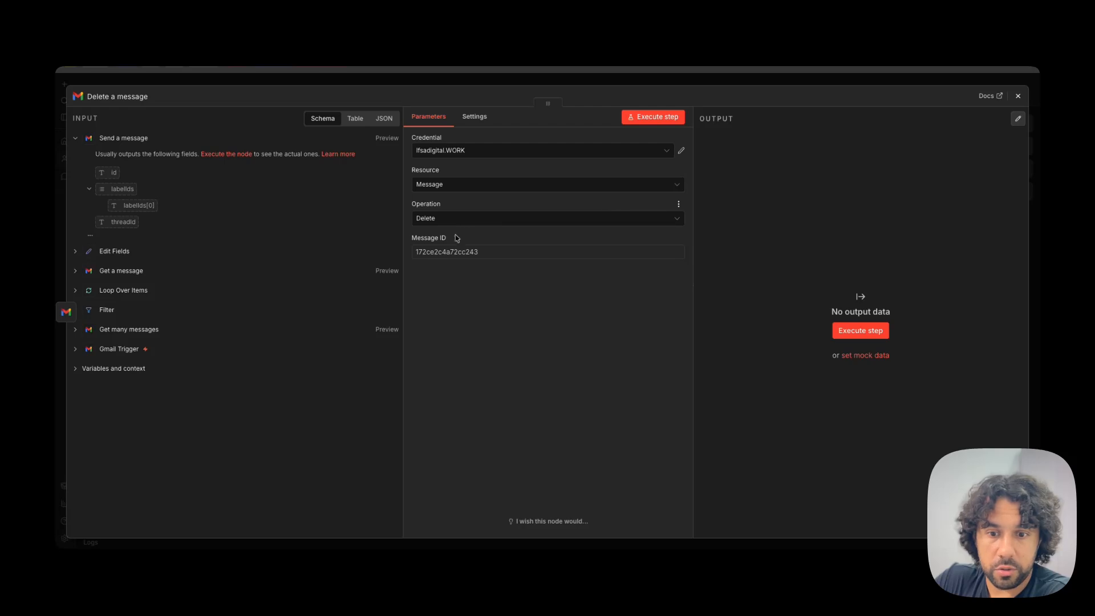
left_click(420, 252)
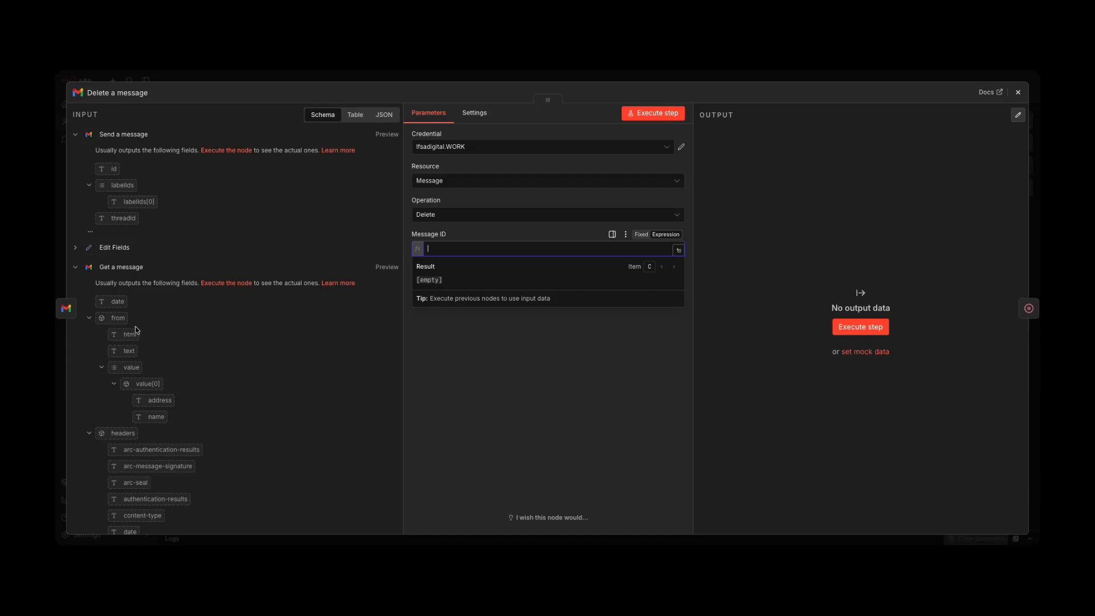
left_click_drag(114, 374, 477, 247)
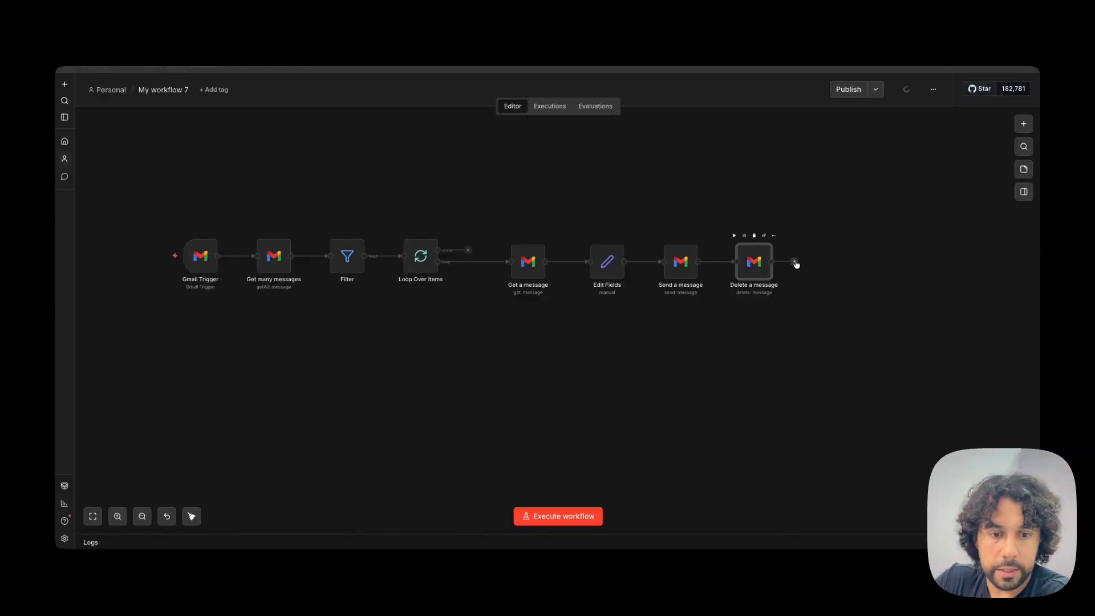
Step: Add a Wait node with amount 2 after Delete a message and connect its output back to Loop Over Items
left_click(795, 263)
type("wait")
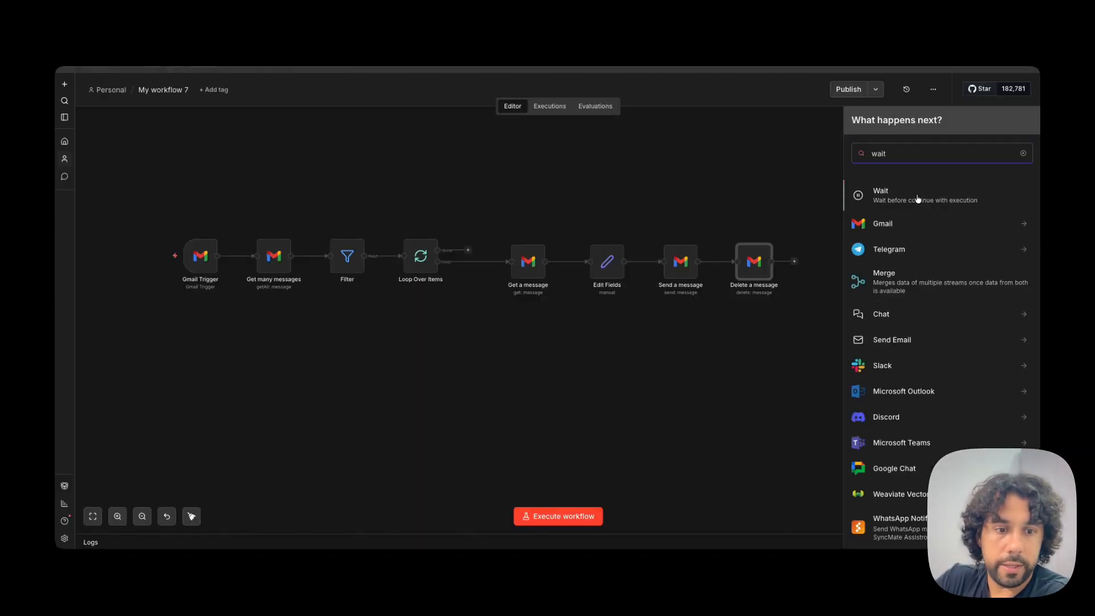
left_click(886, 197)
type("2")
left_click(443, 226)
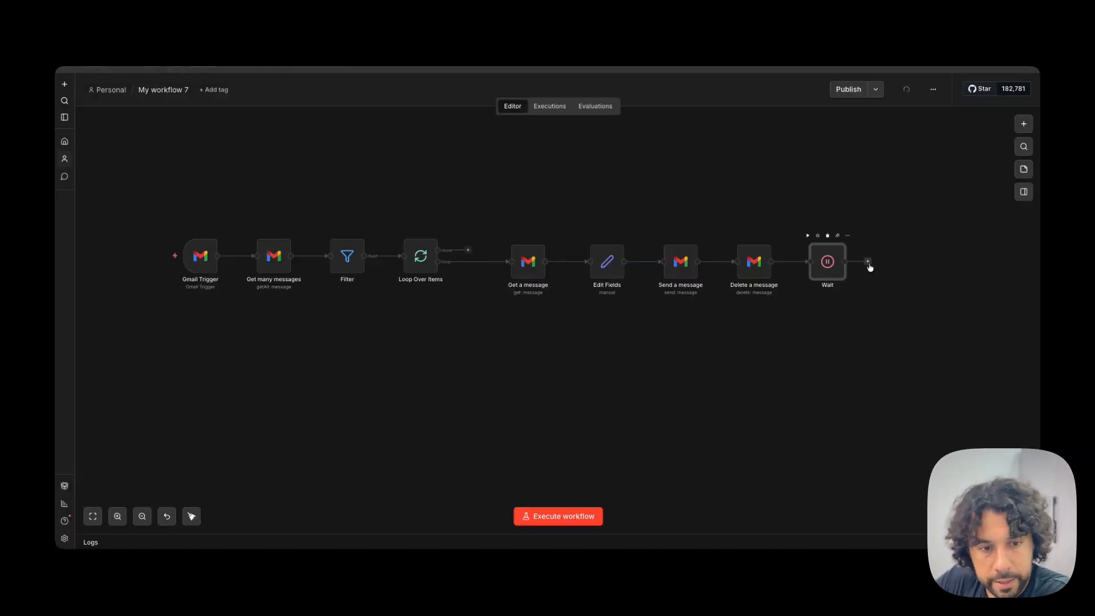
left_click_drag(868, 263, 404, 256)
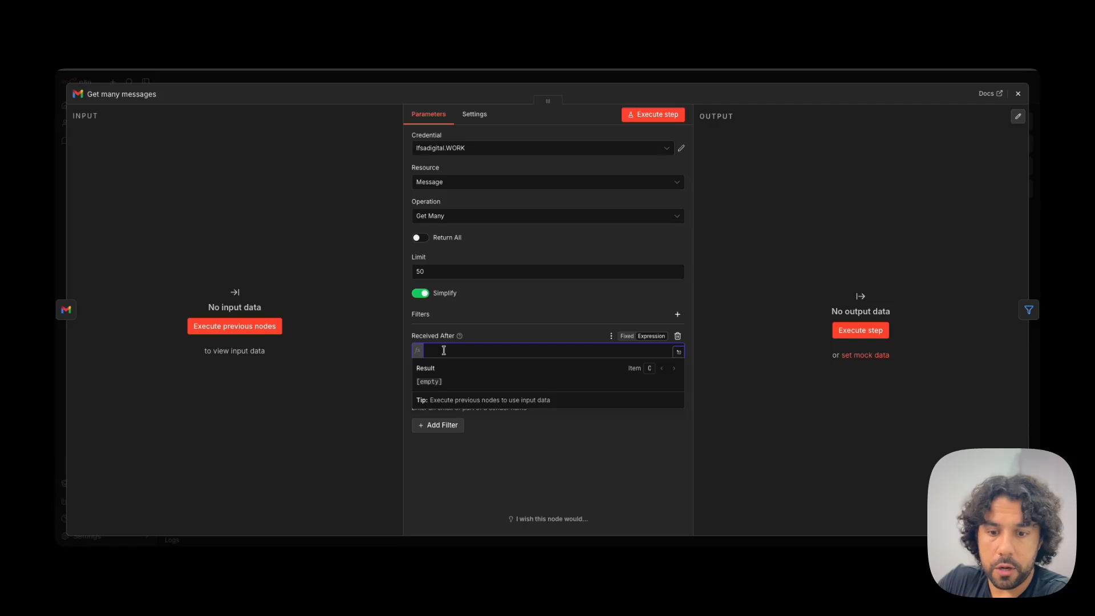
Step: Set the Received After filter in Get many messages to {{ $now.minus({ hours: 2 }).toISO() }}
type("{{ $now.minus({ hours: 2 }).toISO() }}")
left_click(471, 239)
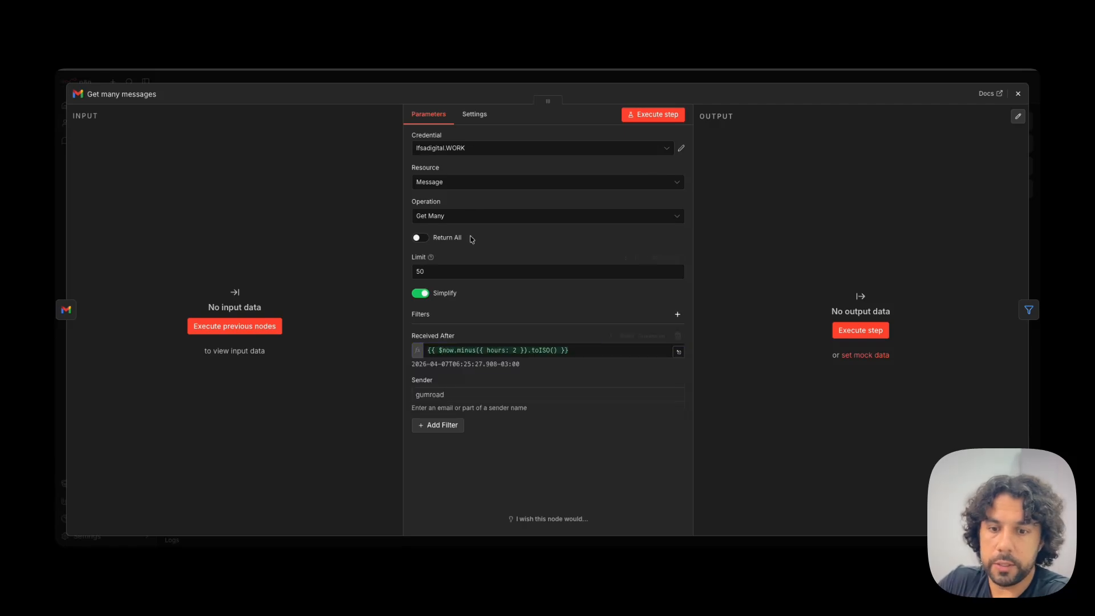
left_click(401, 79)
double_click(313, 259)
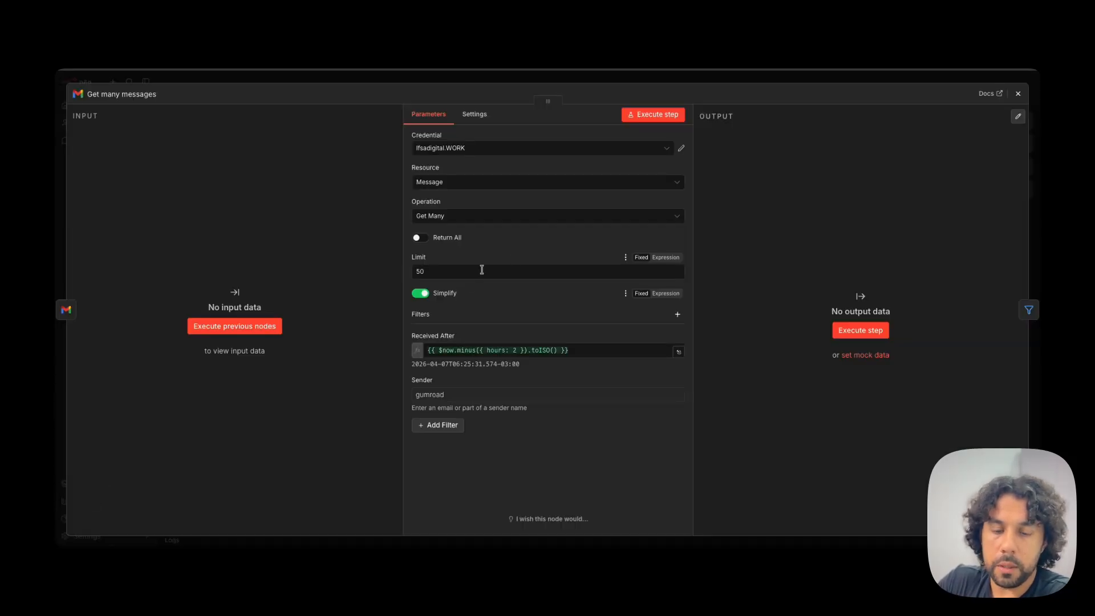
left_click(476, 84)
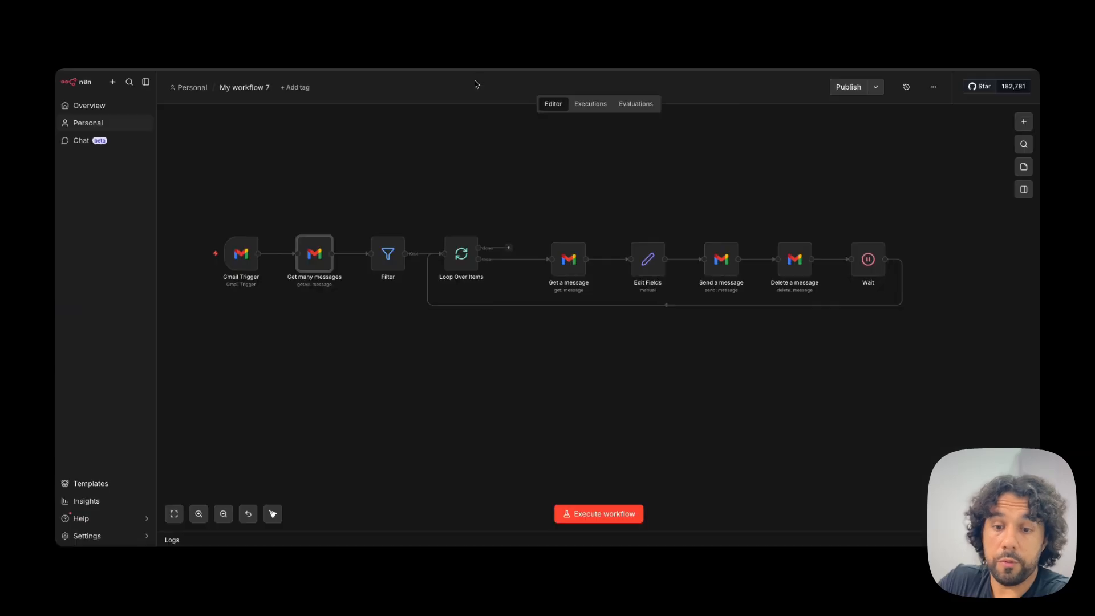
Step: Compare the Gmail Trigger's poll time with the Received After expression and limit in Get many messages
double_click(245, 261)
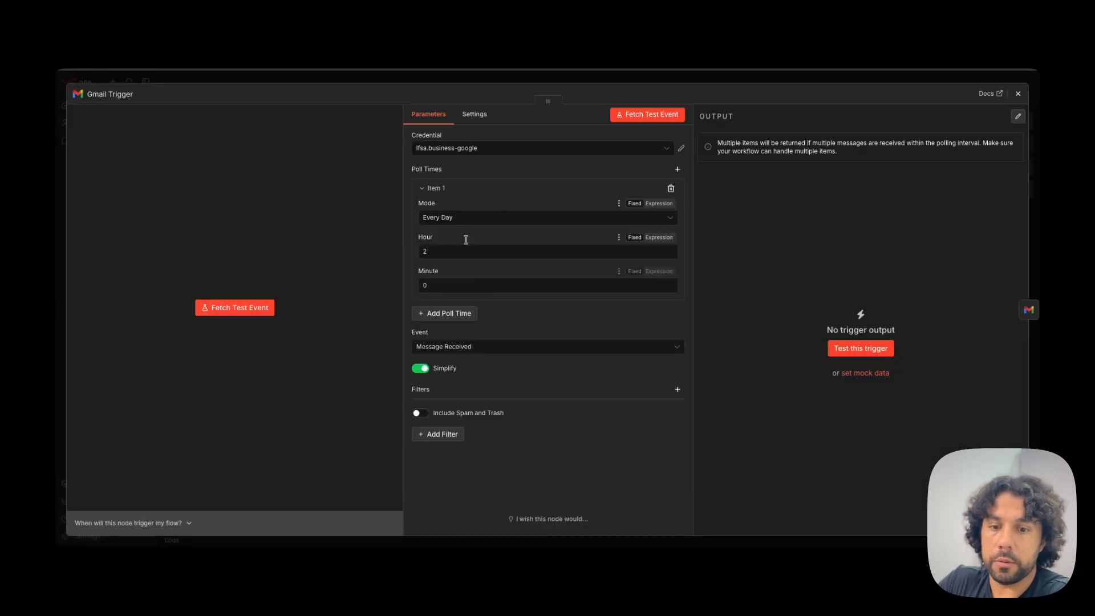
left_click(698, 79)
double_click(313, 252)
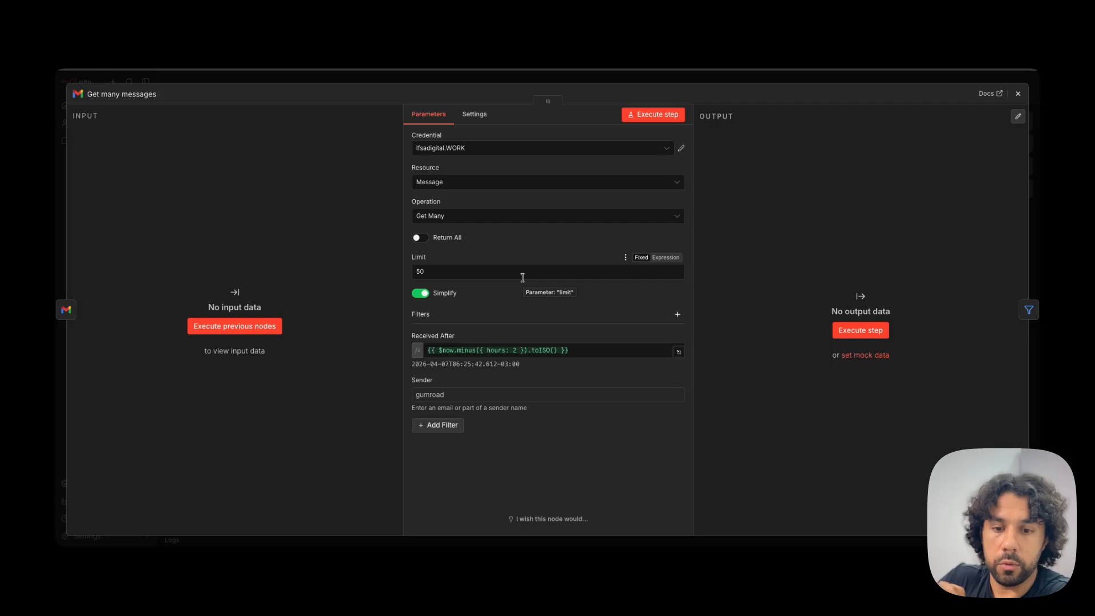
left_click(496, 345)
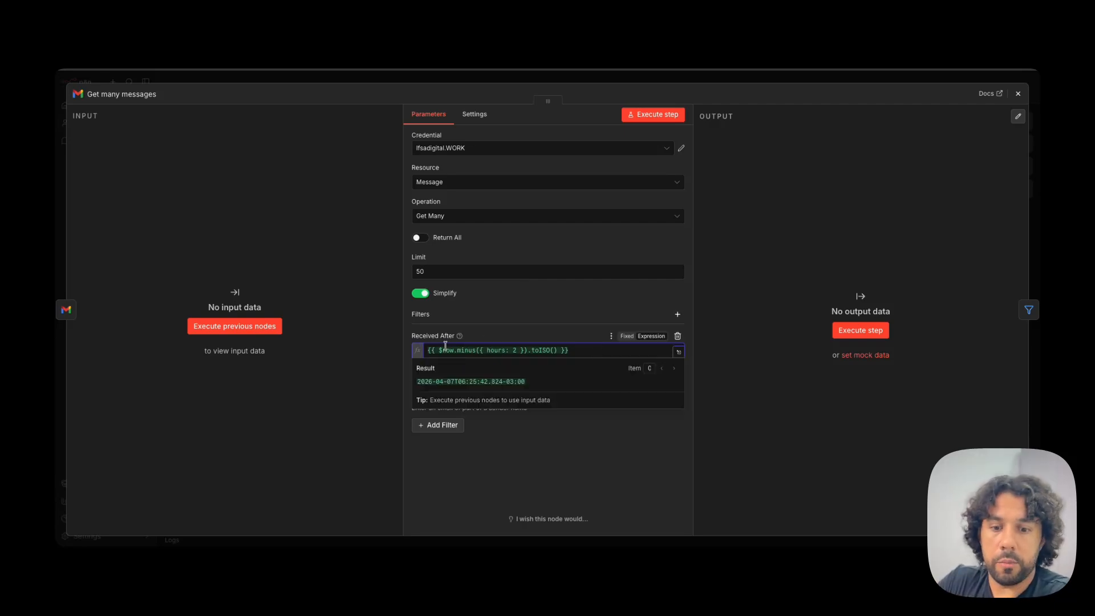
left_click(512, 334)
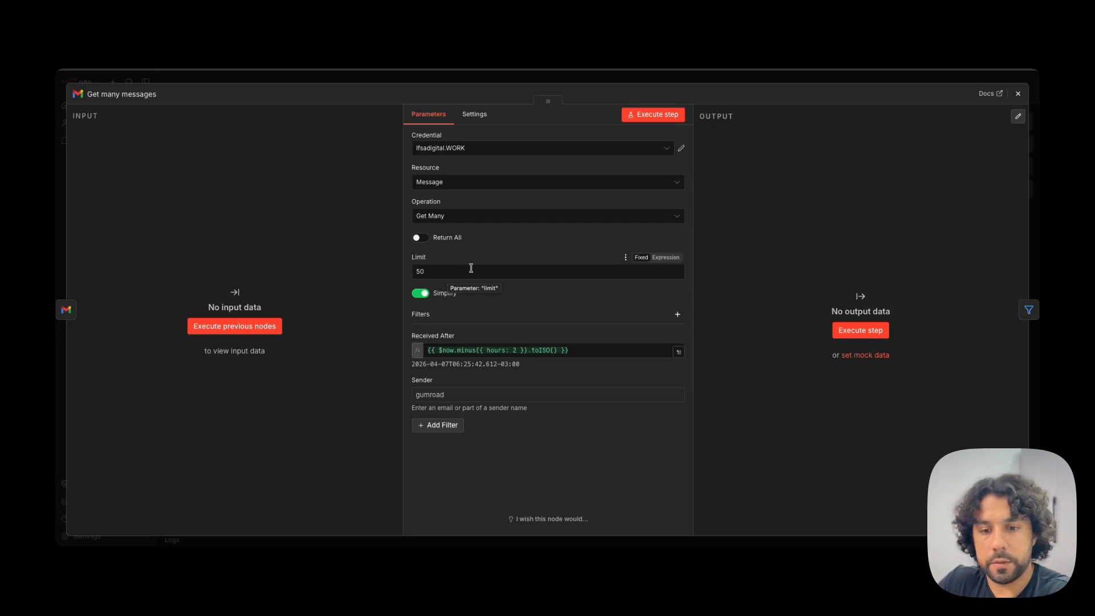
left_click(774, 76)
Step: Add a second AND condition to the Filter node requiring {{ $json.Subject }} to be equal to "new"
double_click(389, 254)
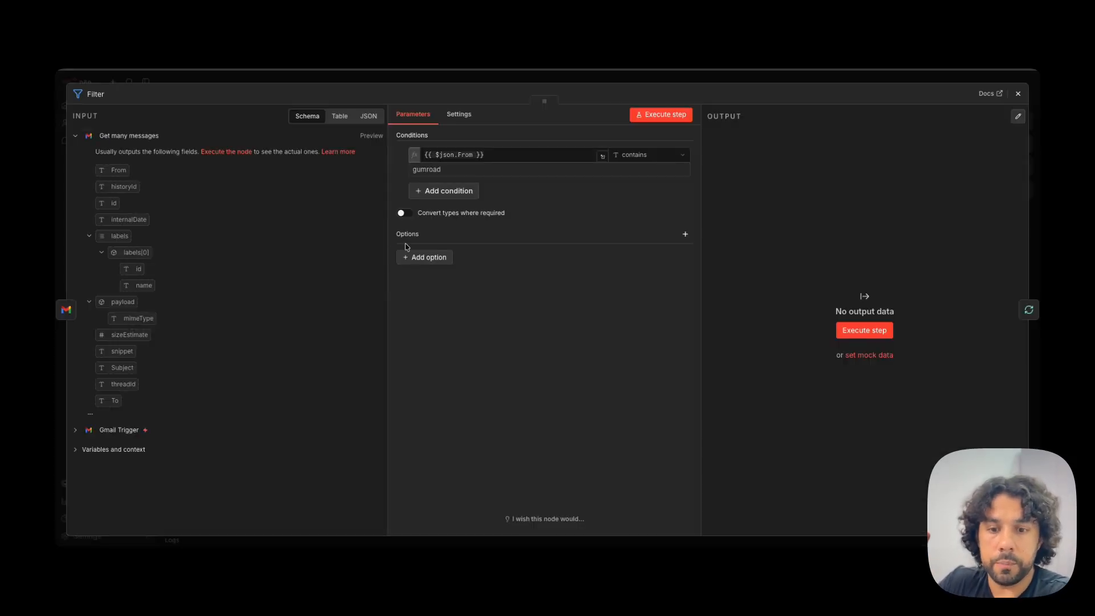
left_click(443, 190)
left_click_drag(126, 371, 448, 208)
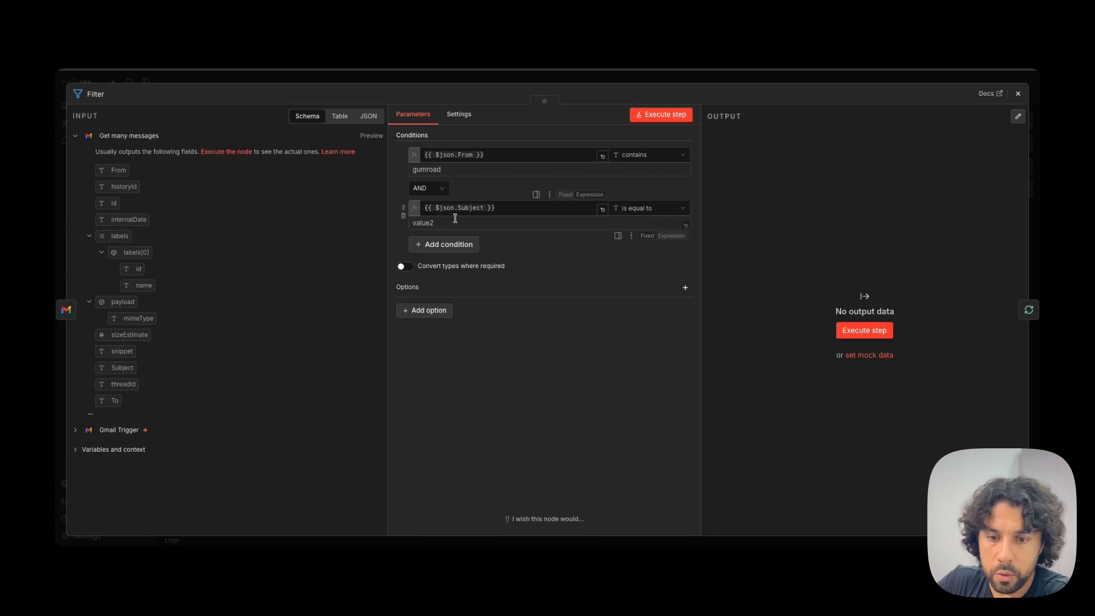
left_click(455, 223)
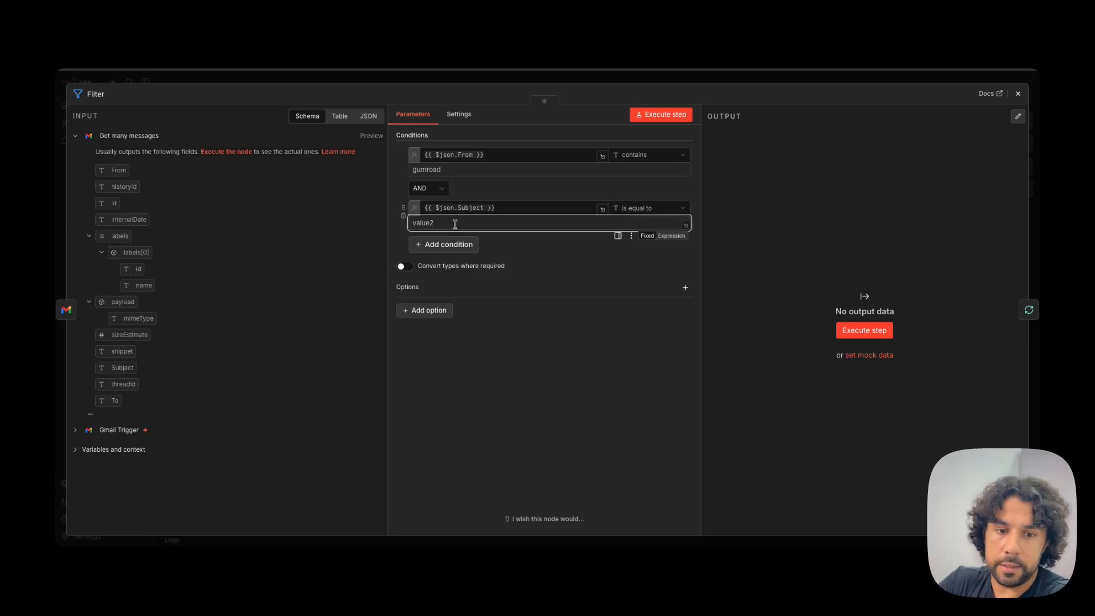
type("new")
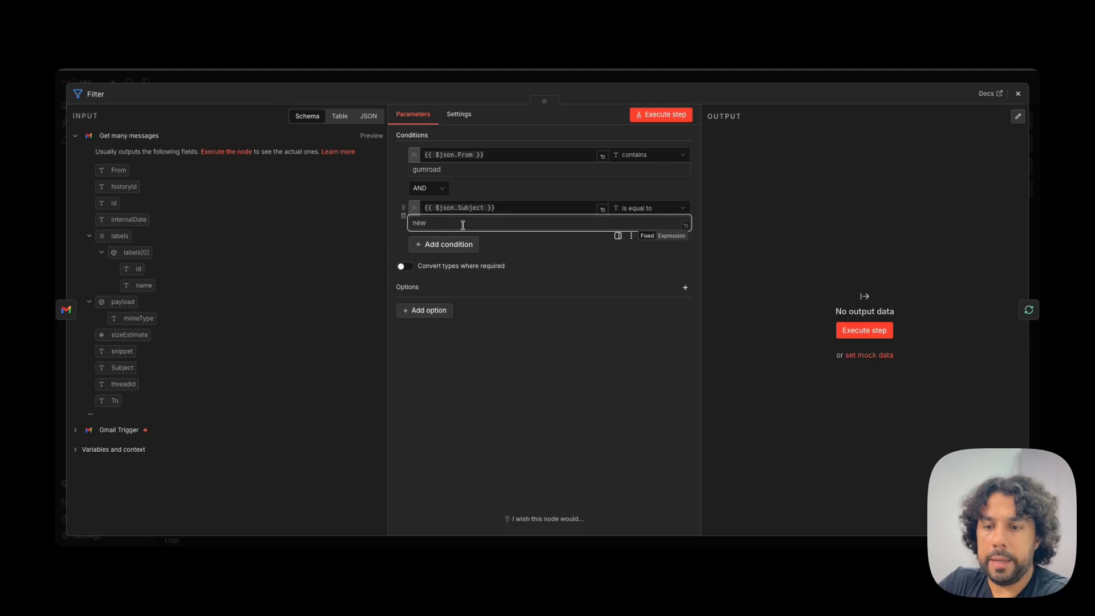
left_click(752, 81)
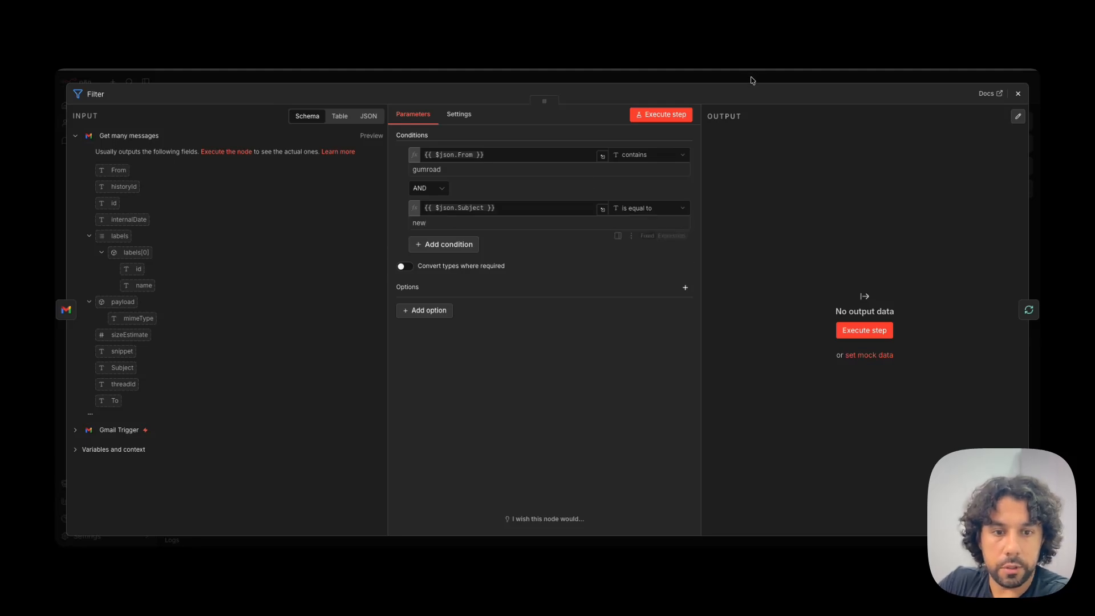
left_click(753, 81)
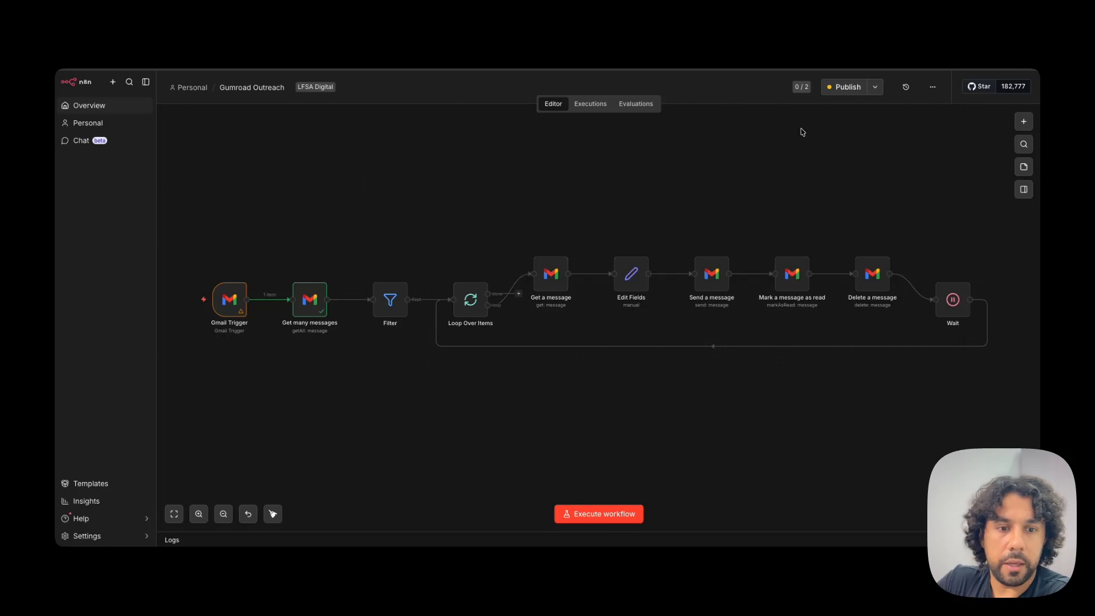
Step: Publish the finished Gumroad Outreach workflow
left_click(847, 87)
left_click(635, 367)
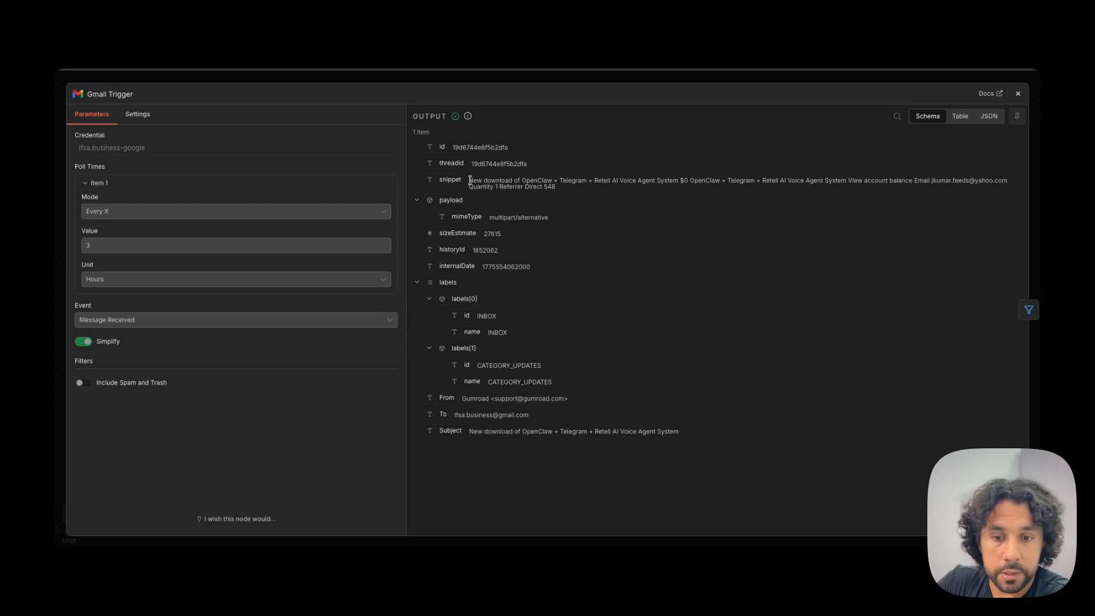
Step: Examine the snippet text in the Gmail Trigger's output for the wording of the Gumroad download notification
double_click(499, 181)
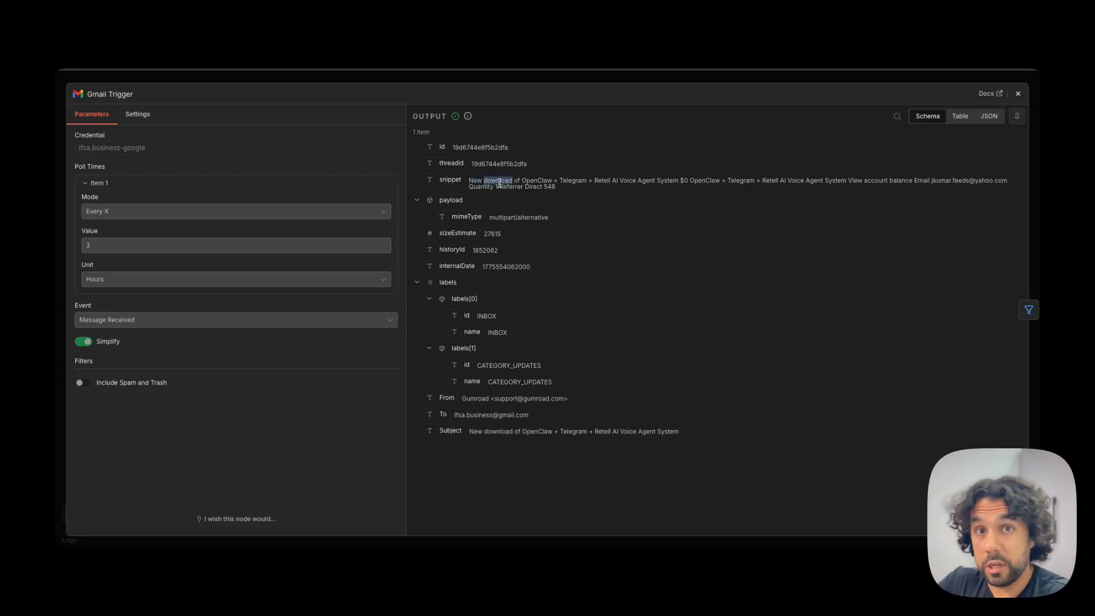
left_click(500, 181)
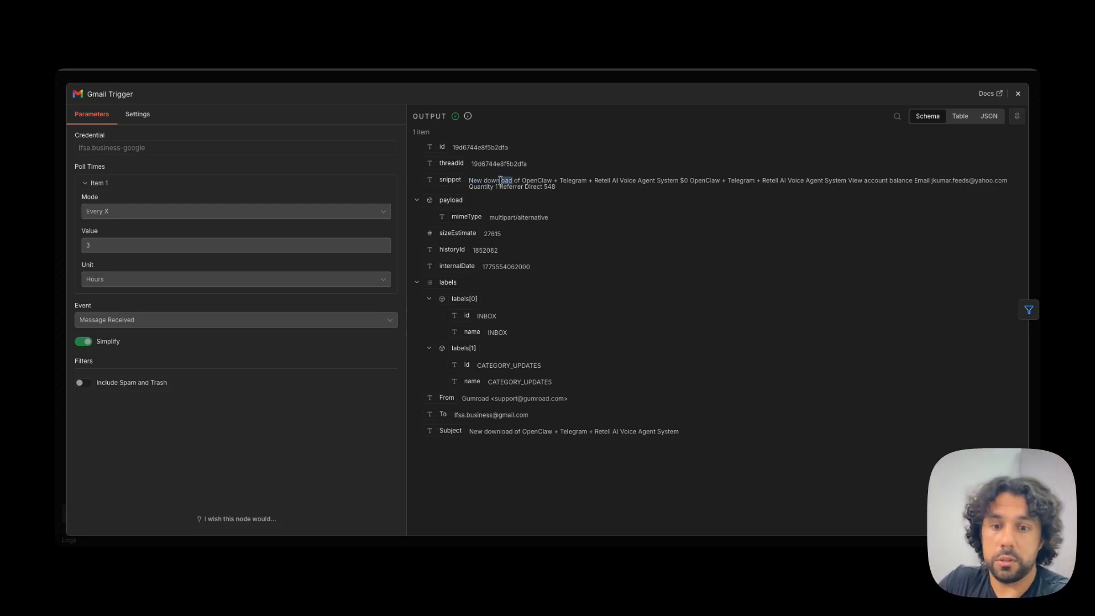
triple_click(499, 181)
left_click(498, 182)
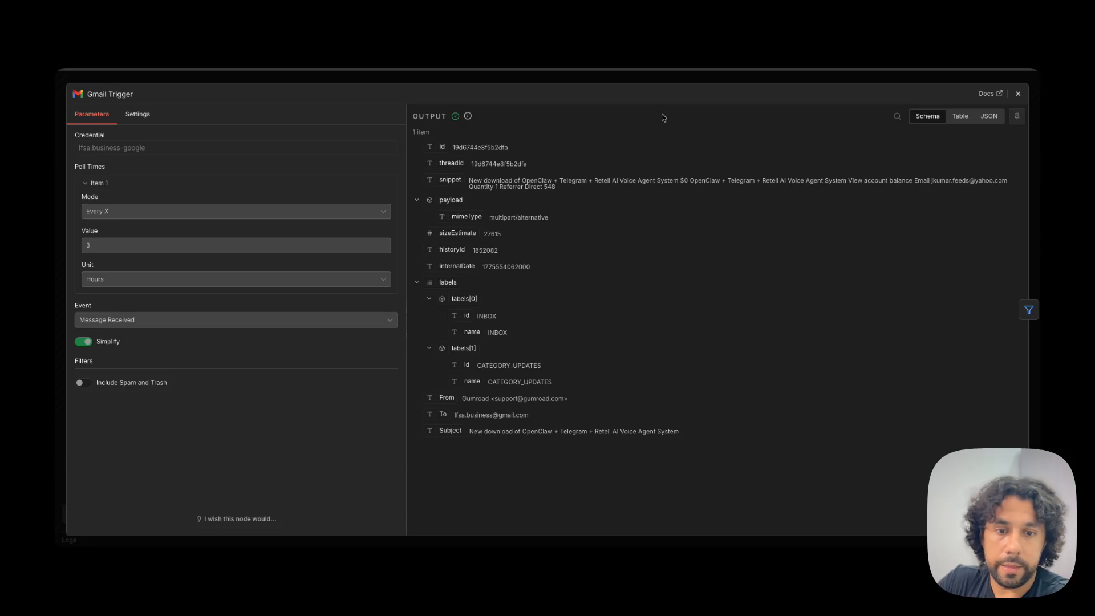